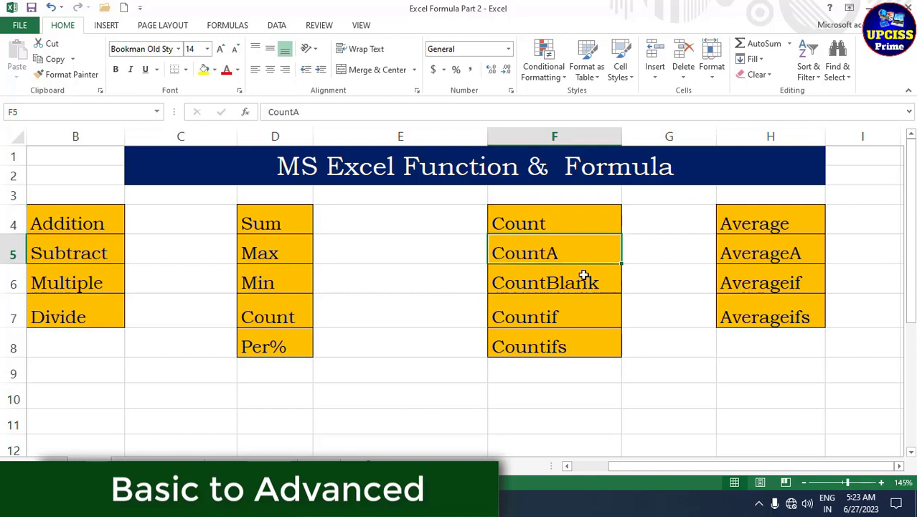
Review the function lists on Sheet1, covering the Count group, the Sum group and the arithmetic operations.
left_click(584, 282)
left_click(587, 300)
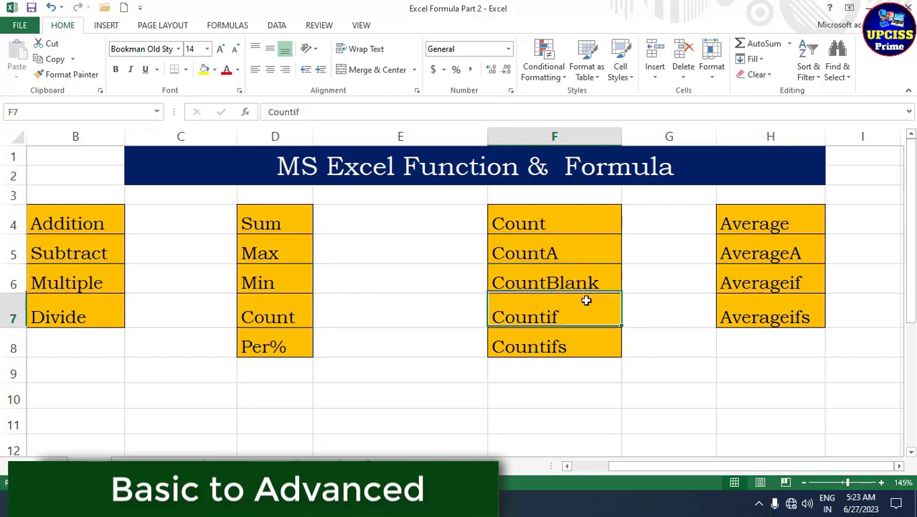
left_click(579, 338)
left_click_drag(550, 223, 564, 349)
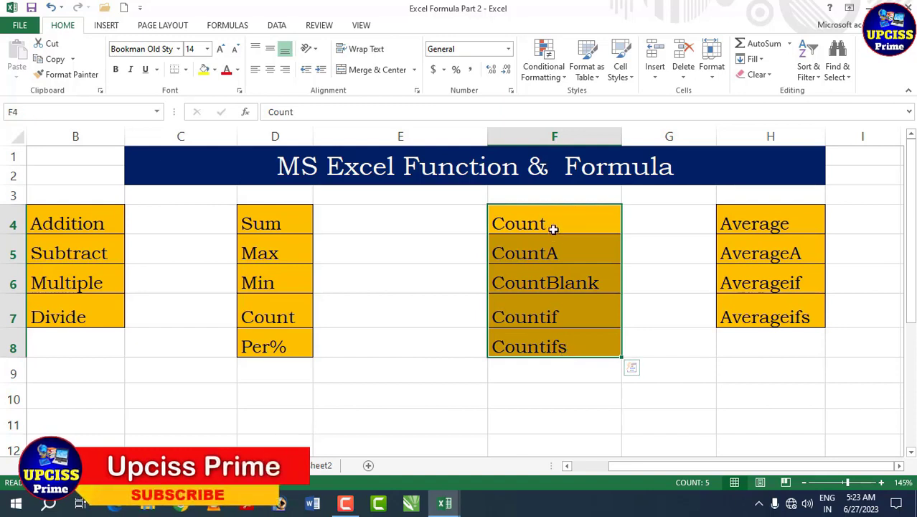
left_click(548, 244)
left_click(540, 224)
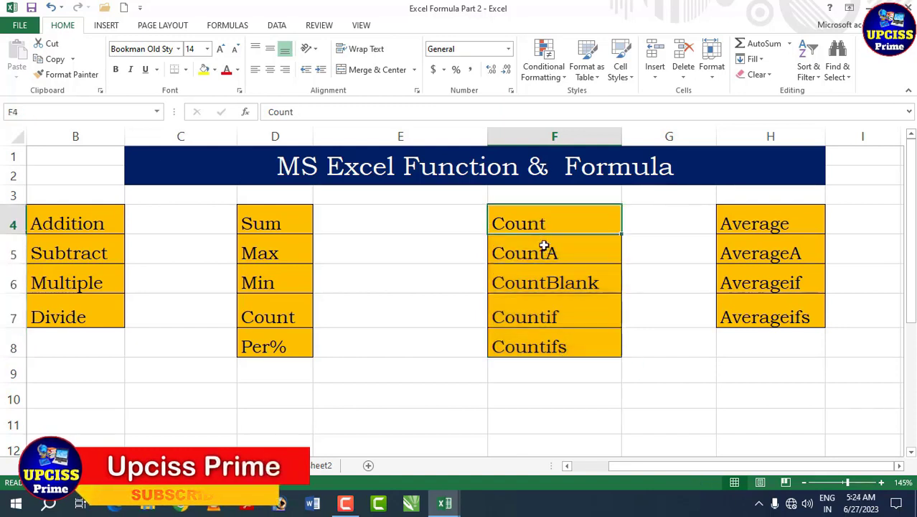
left_click_drag(544, 246, 568, 345)
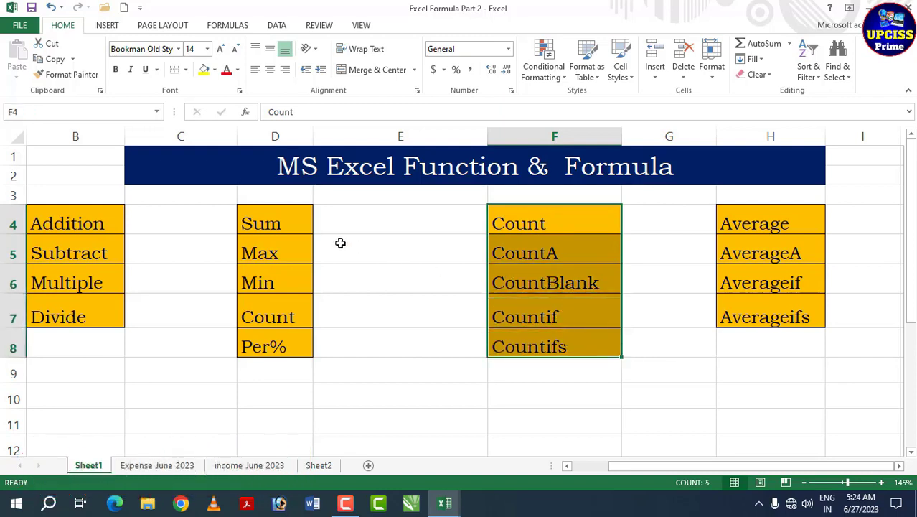
left_click_drag(274, 219, 268, 346)
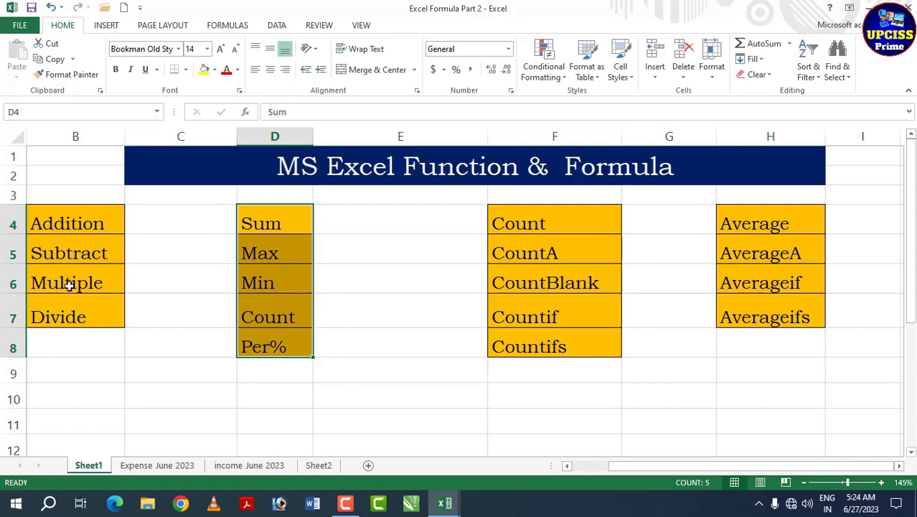
left_click(89, 316)
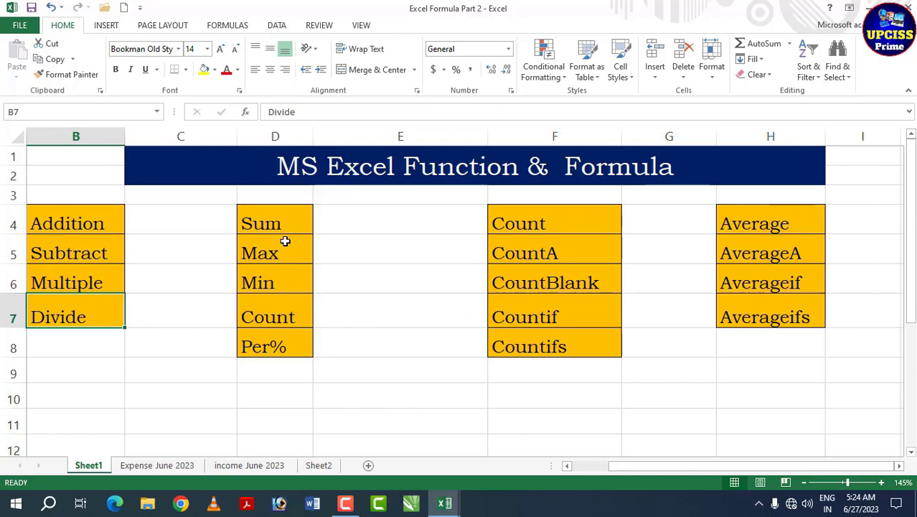
left_click(370, 245)
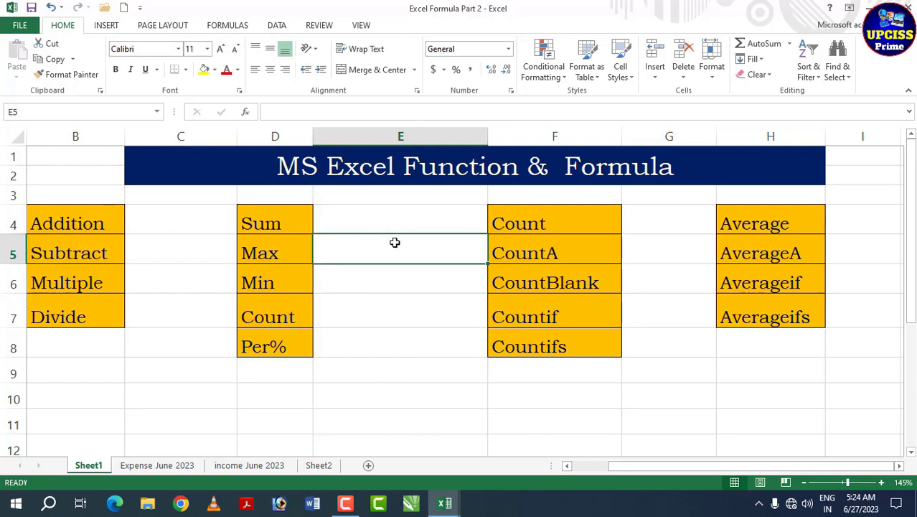
left_click(504, 253)
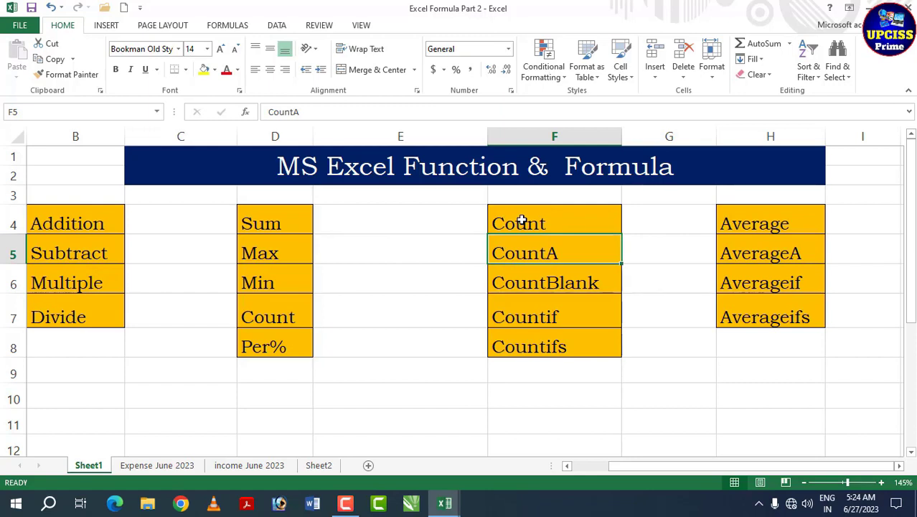
left_click(546, 377)
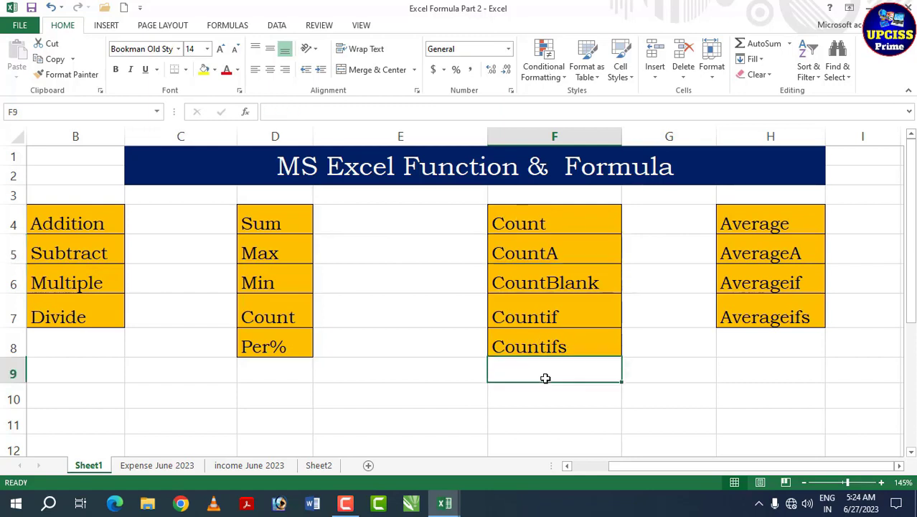
left_click_drag(522, 228, 536, 345)
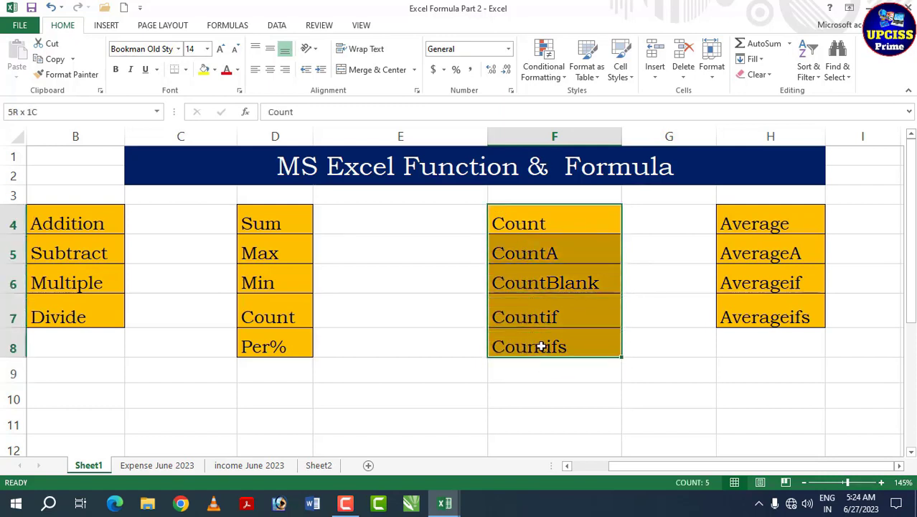
left_click(503, 409)
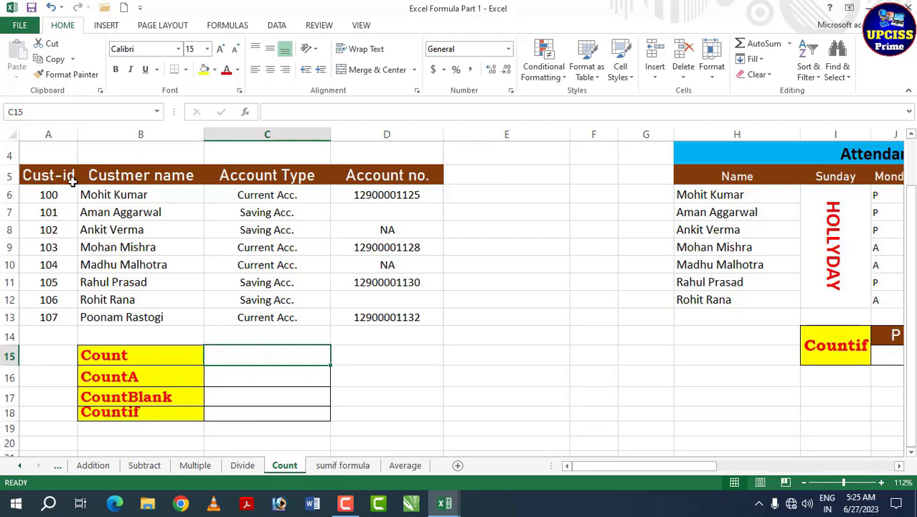
left_click_drag(70, 180, 378, 301)
left_click(315, 354)
left_click(392, 199)
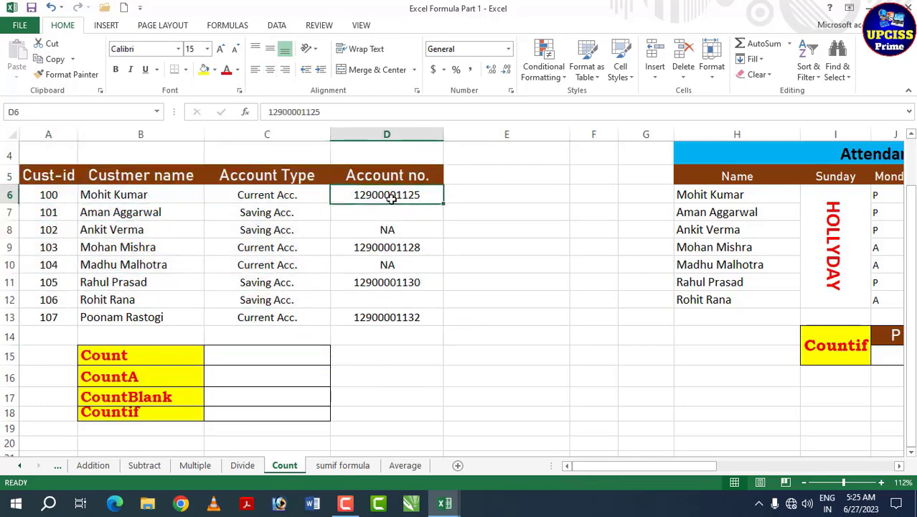
left_click_drag(392, 199, 402, 317)
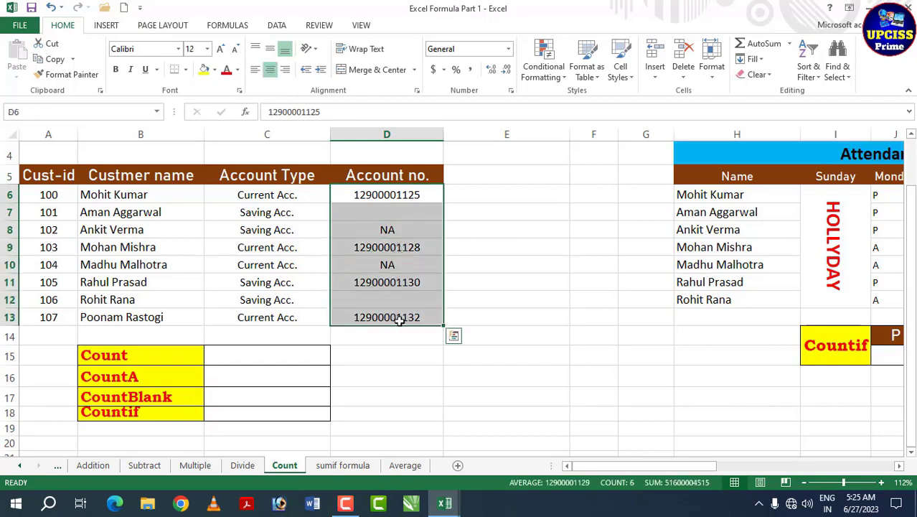
left_click(369, 342)
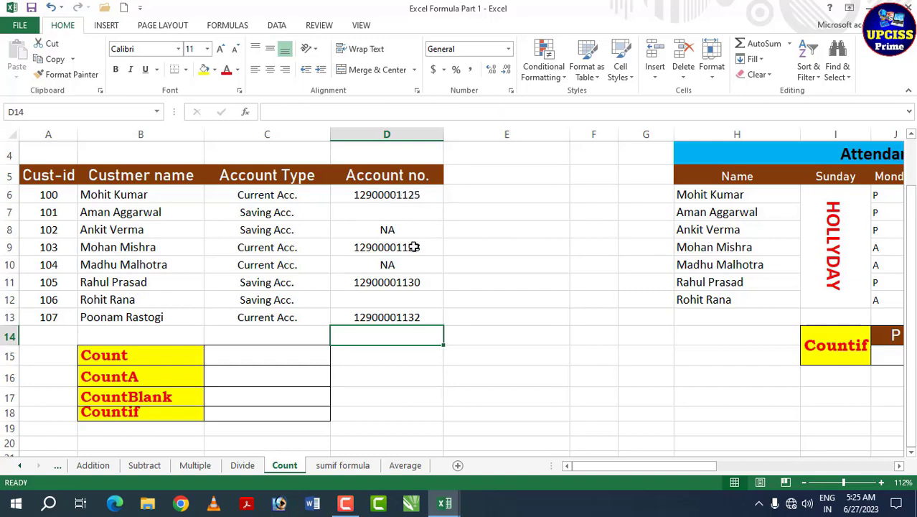
Enter =COUNT(D6:D13) in C15 beside the Count label to count the numeric entries in the Account no. column.
left_click(249, 354)
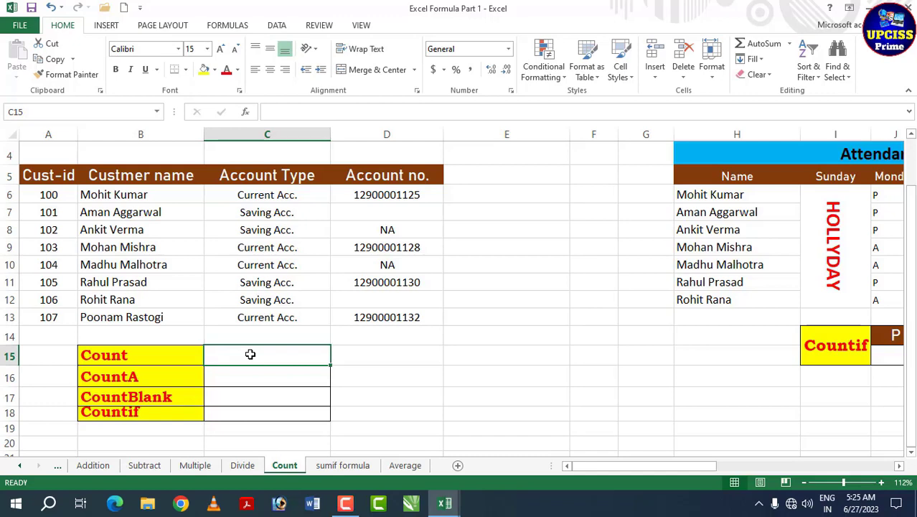
type("=")
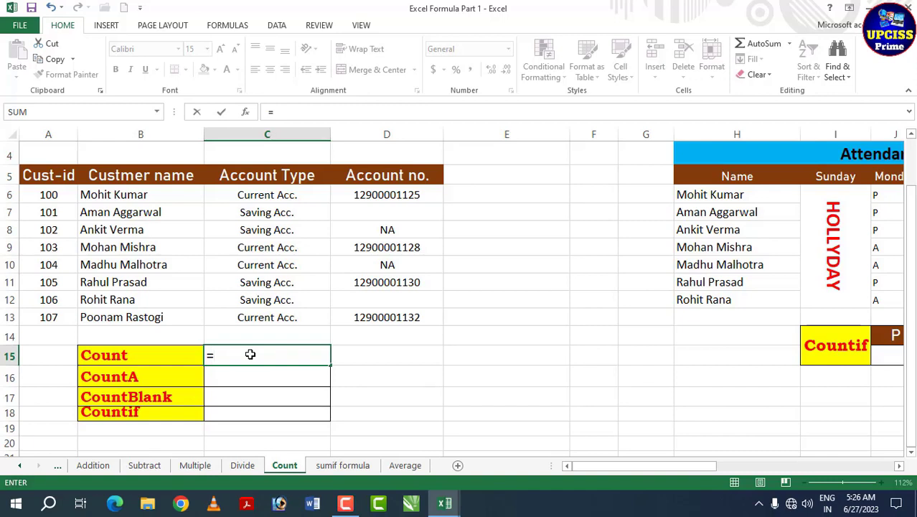
type("c")
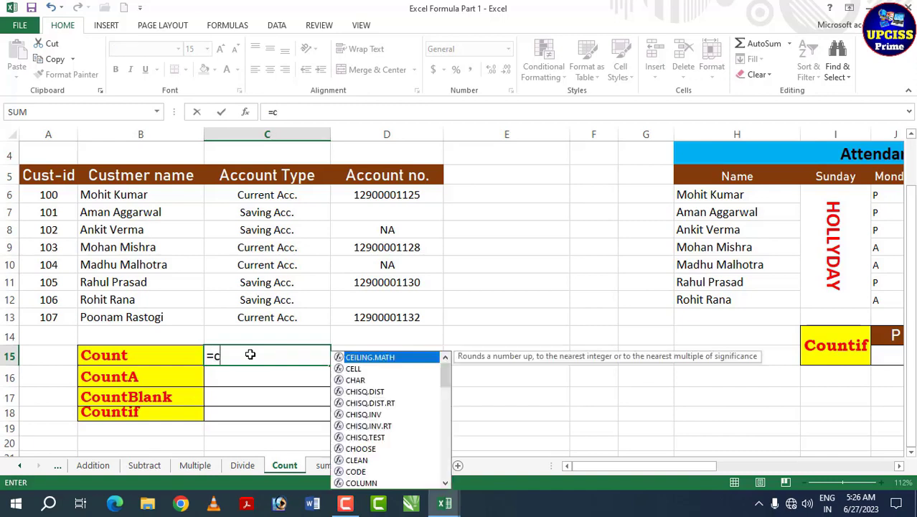
type("ount")
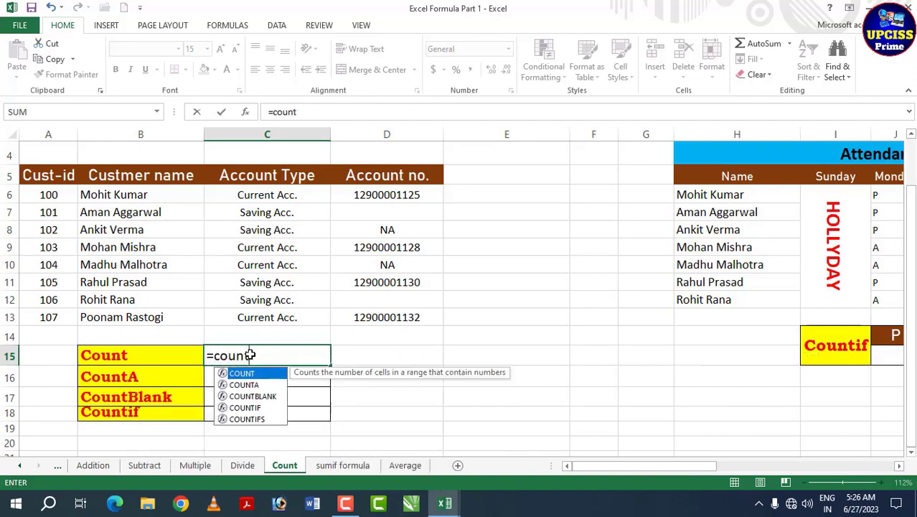
key("Tab")
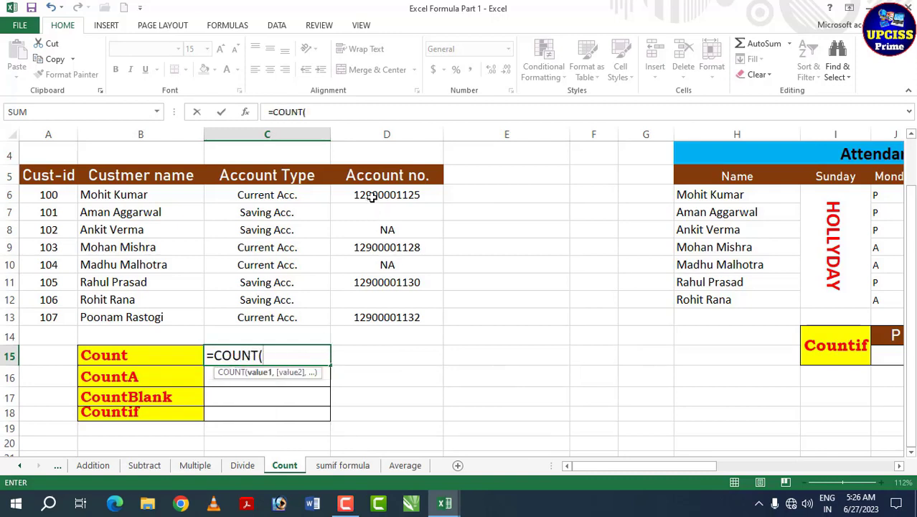
left_click(372, 197)
left_click_drag(372, 213, 384, 313)
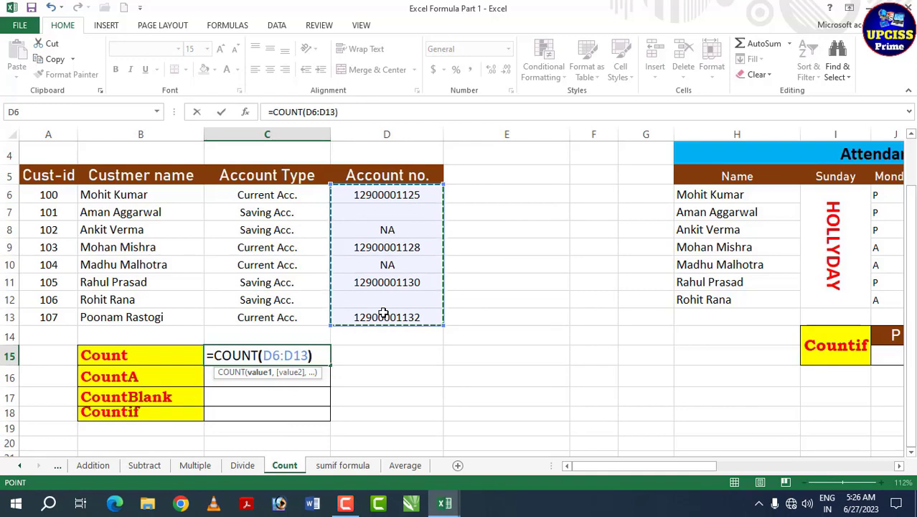
type(")")
key("Return")
Check the formula result in C15 against the numeric entries in the Account no. column, rows 6 to 13.
left_click(311, 352)
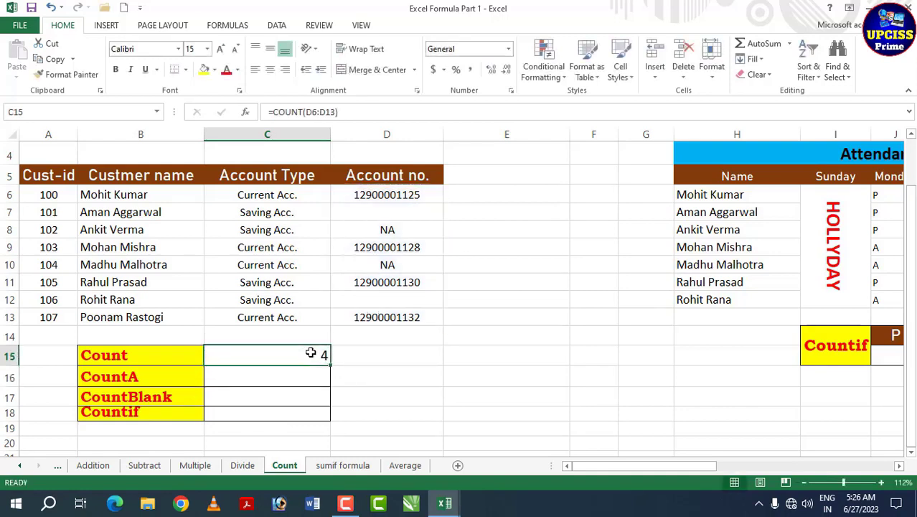
left_click(425, 194)
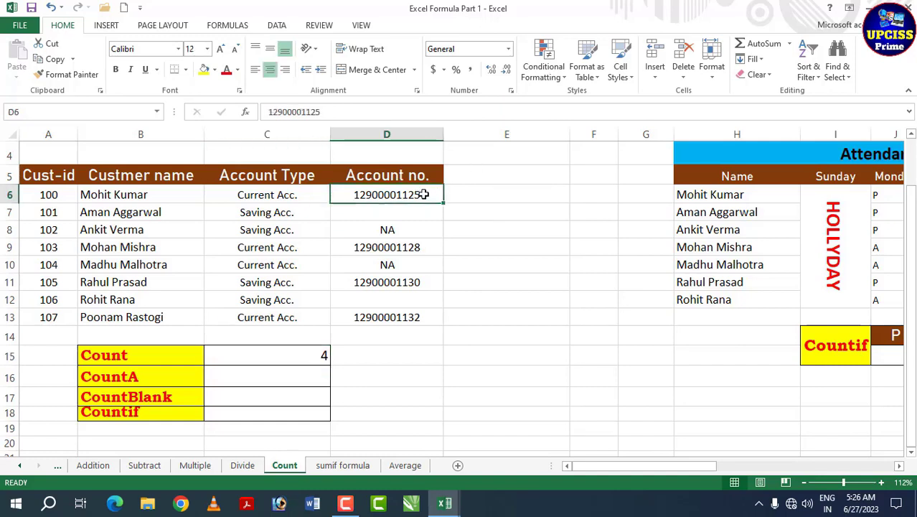
left_click(410, 247)
left_click(415, 282)
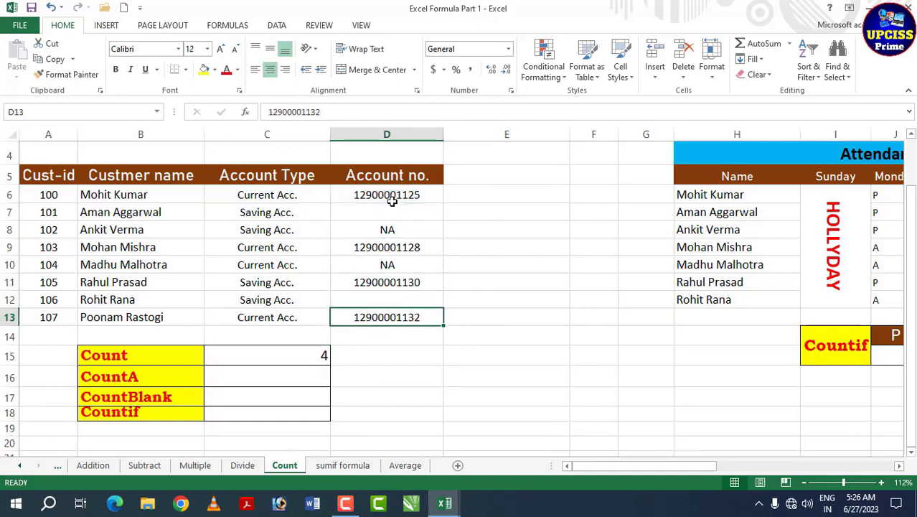
left_click_drag(388, 195, 416, 317)
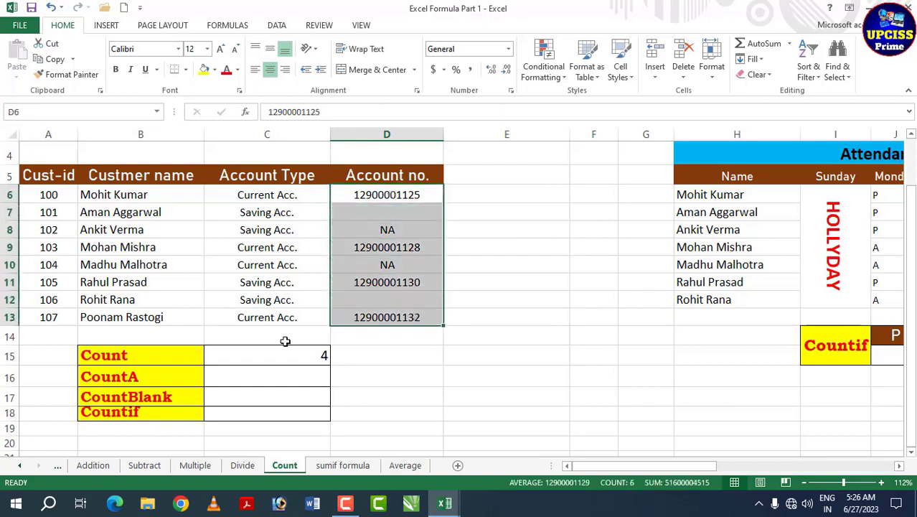
left_click(240, 358)
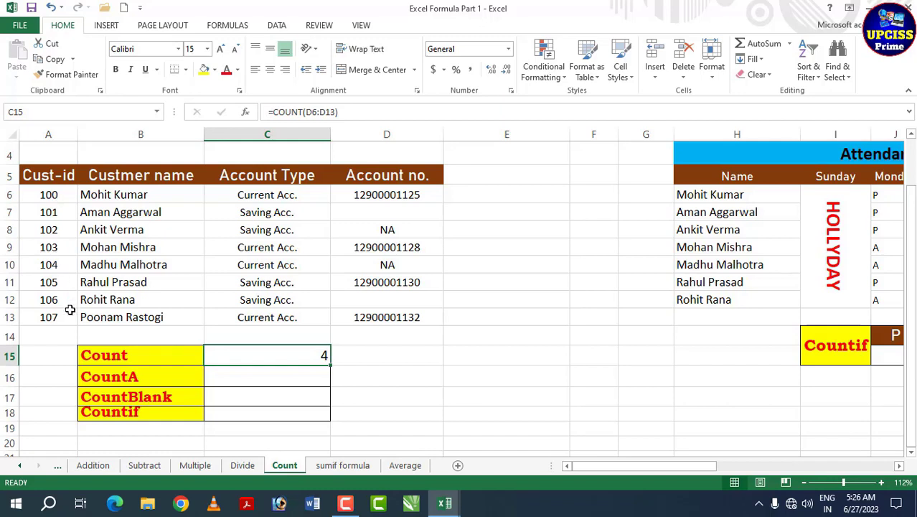
left_click(268, 379)
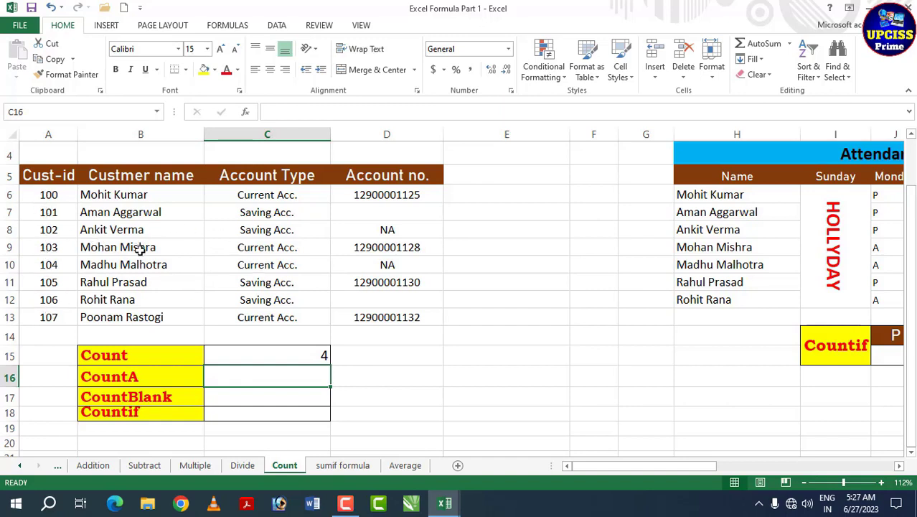
Count the Cust-id numbers in D15 with =COUNT(A6:A13) and format the result bold at font size 12.
left_click(354, 354)
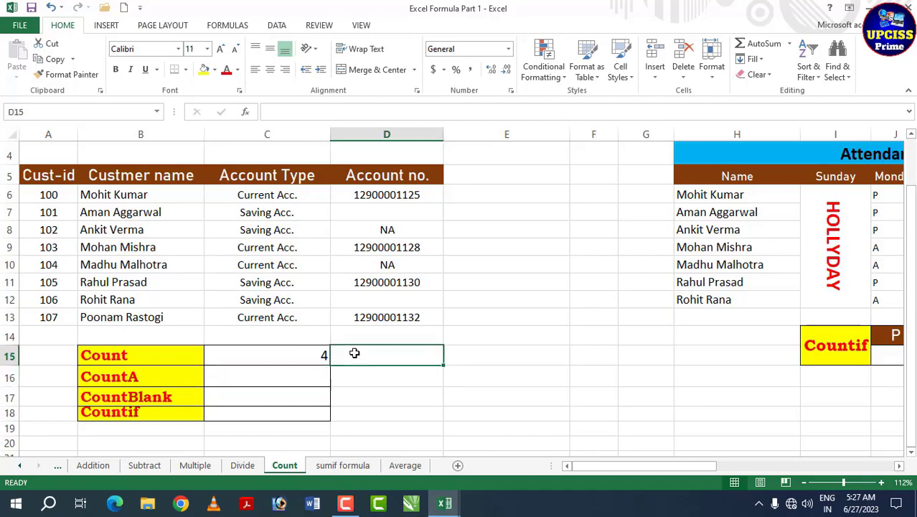
type("=coun")
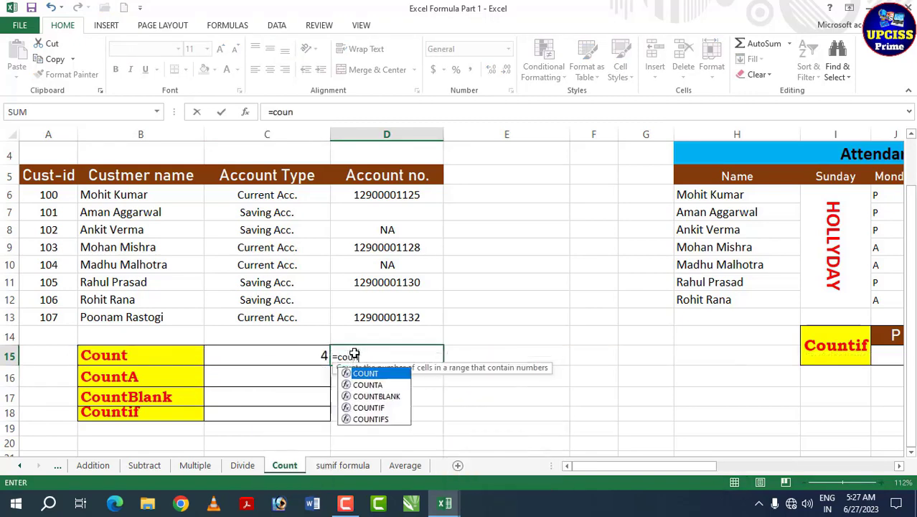
type("t")
key("Tab")
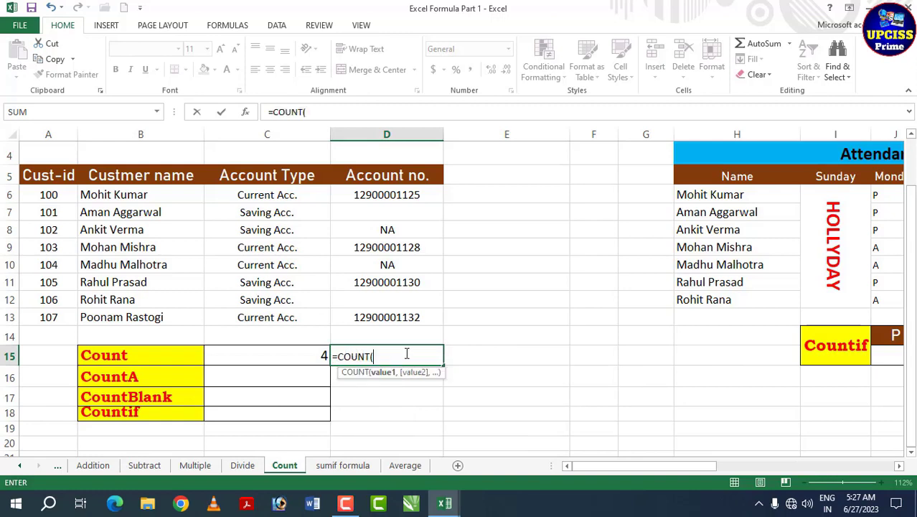
left_click_drag(64, 201, 54, 317)
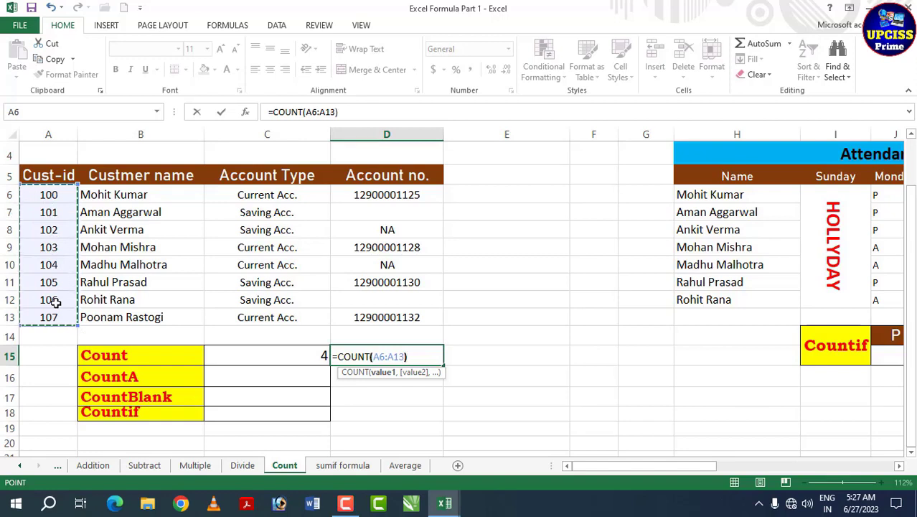
key("Return")
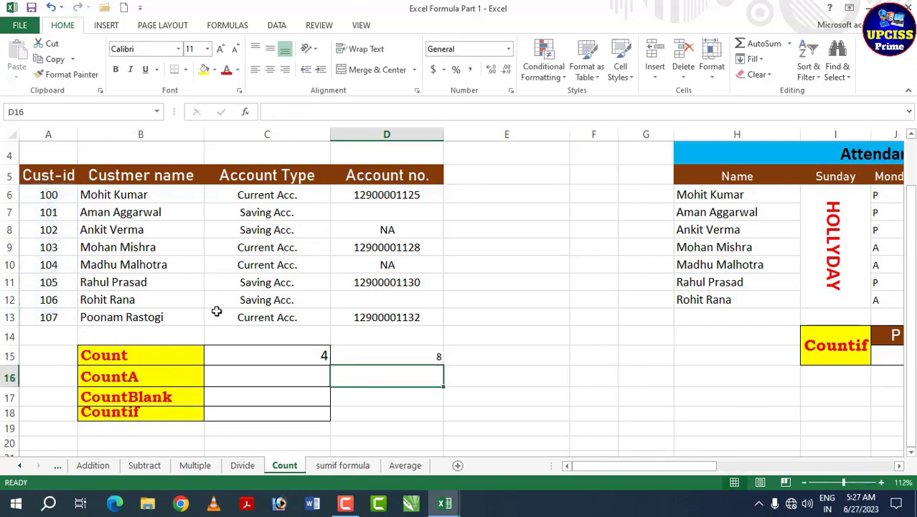
left_click(384, 352)
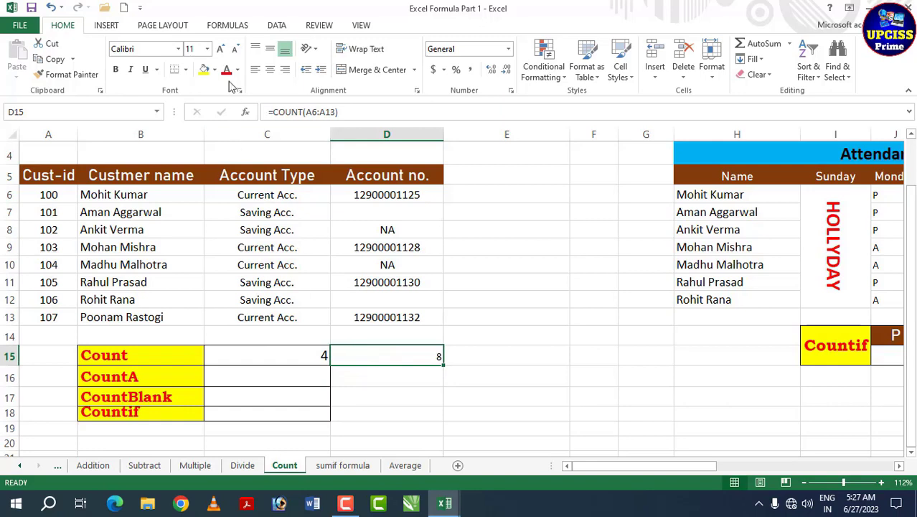
left_click(221, 48)
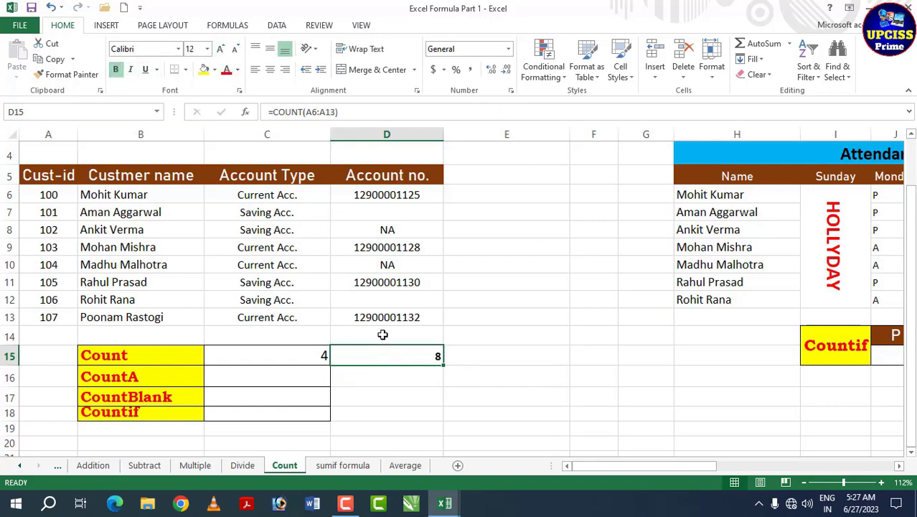
left_click(477, 353)
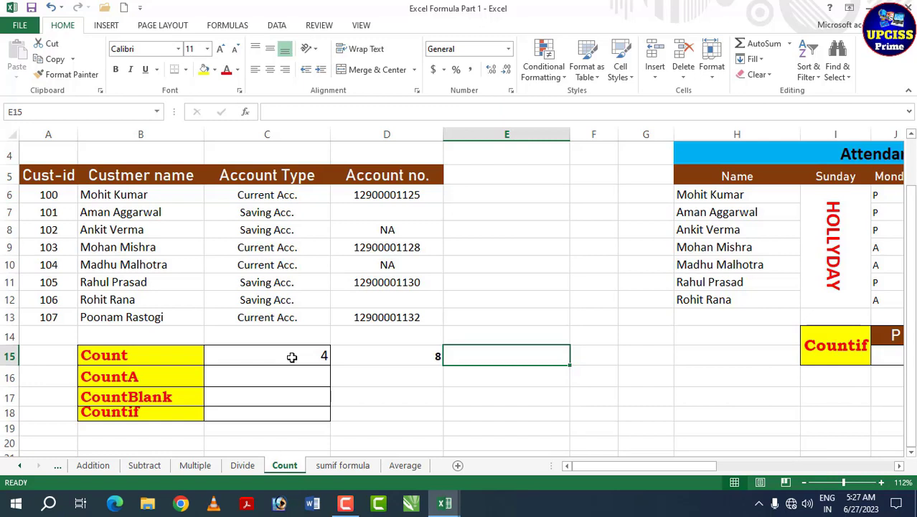
left_click(147, 355)
left_click(235, 357)
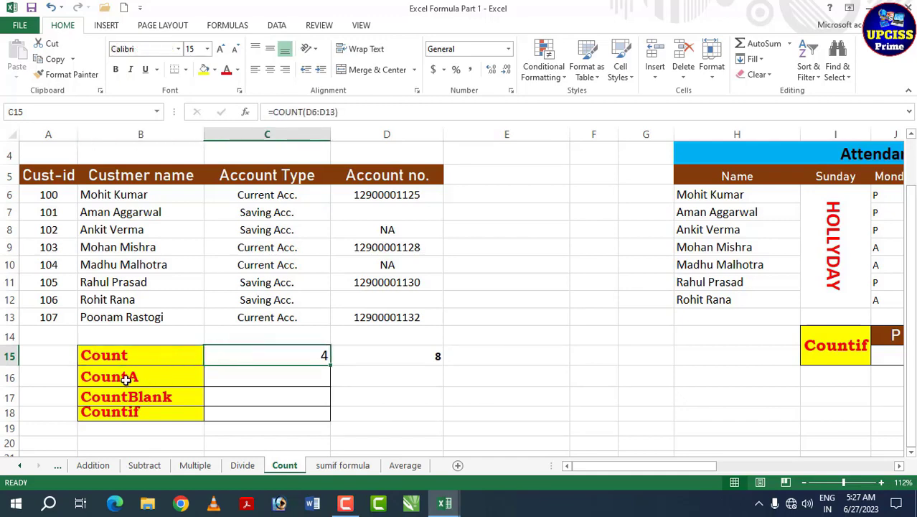
Enter =COUNTA(D6:D13) in C16 beside the CountA label to count the non-empty cells in the Account no. column.
left_click(241, 370)
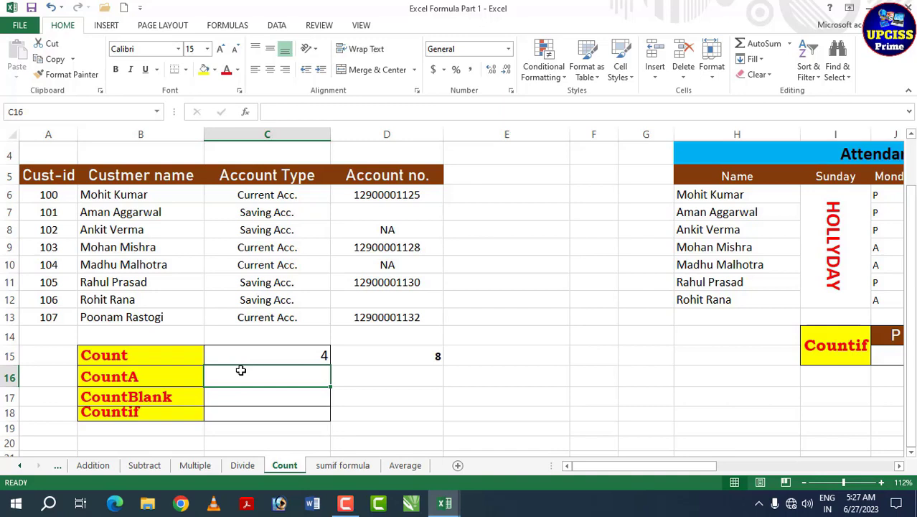
left_click(365, 195)
left_click(400, 231)
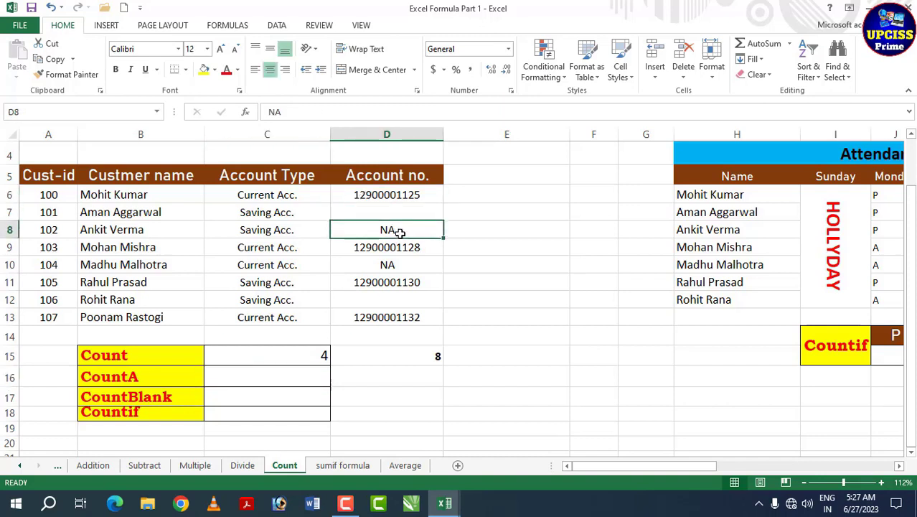
left_click(395, 247)
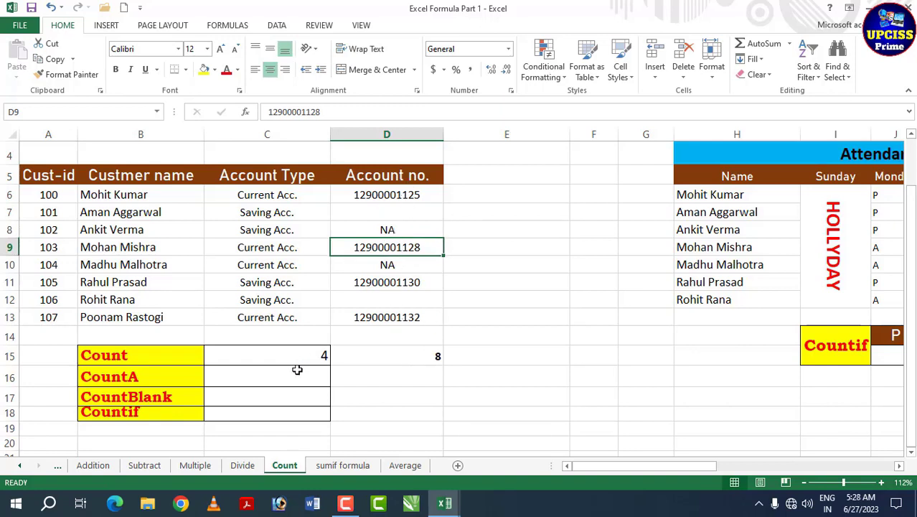
left_click(263, 374)
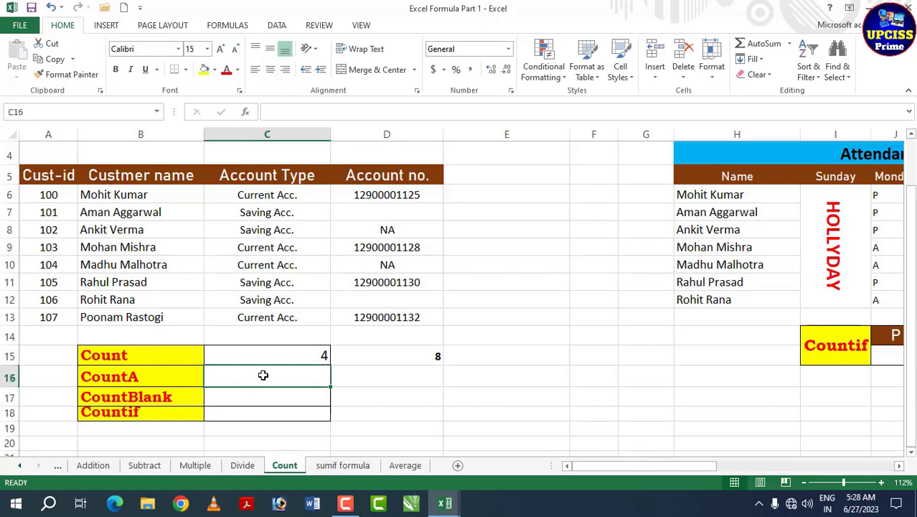
type("=")
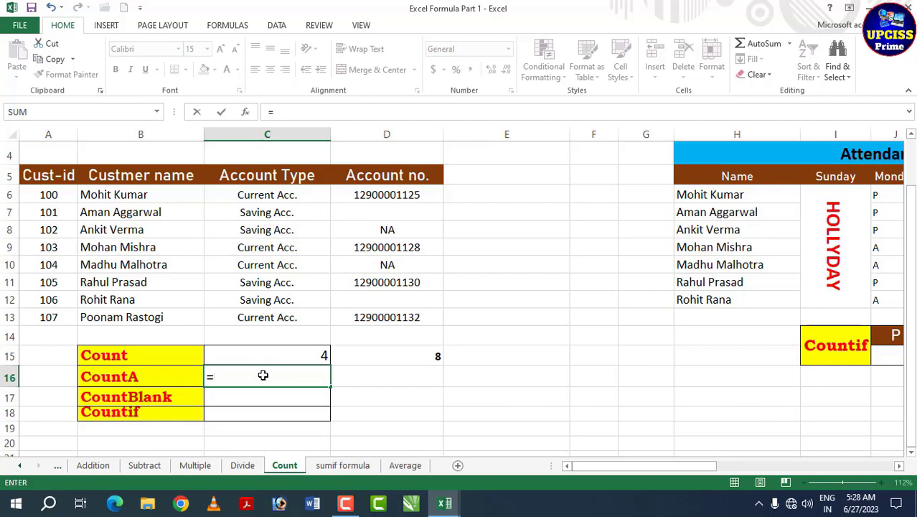
type("c")
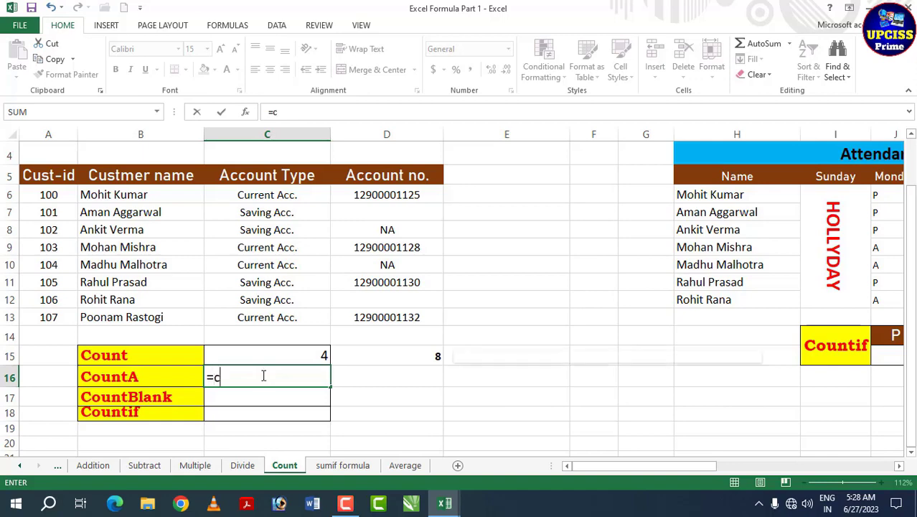
type("ount")
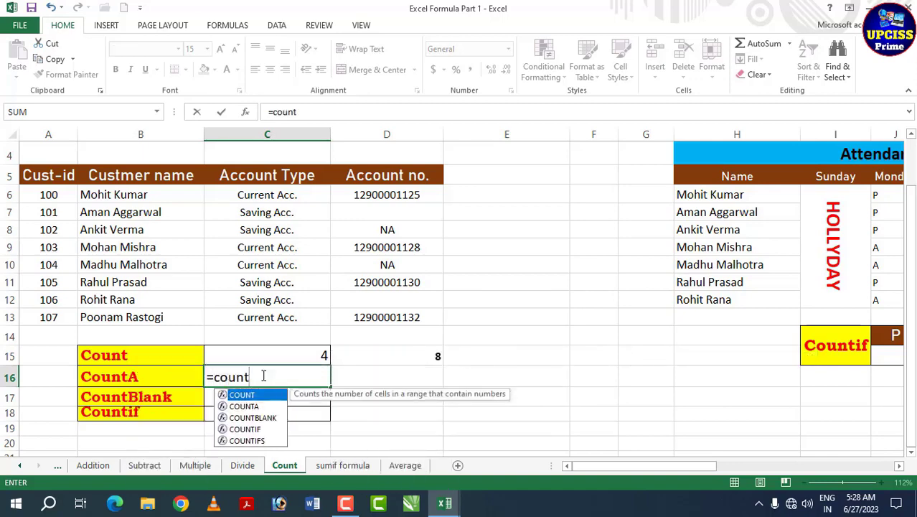
type("a")
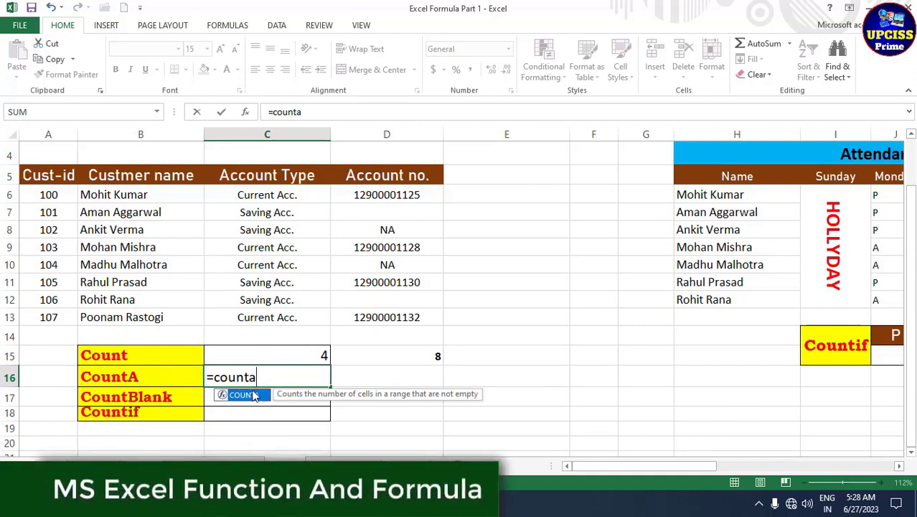
double_click(252, 395)
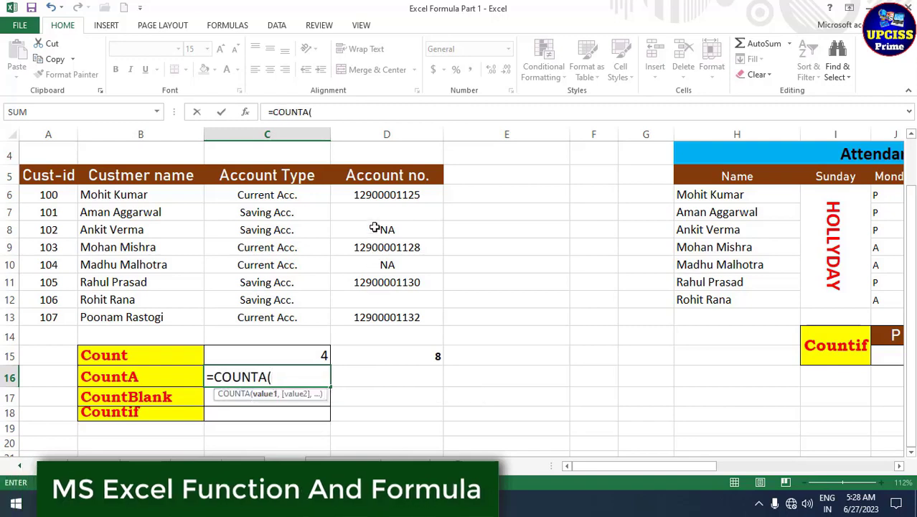
left_click_drag(380, 195, 403, 316)
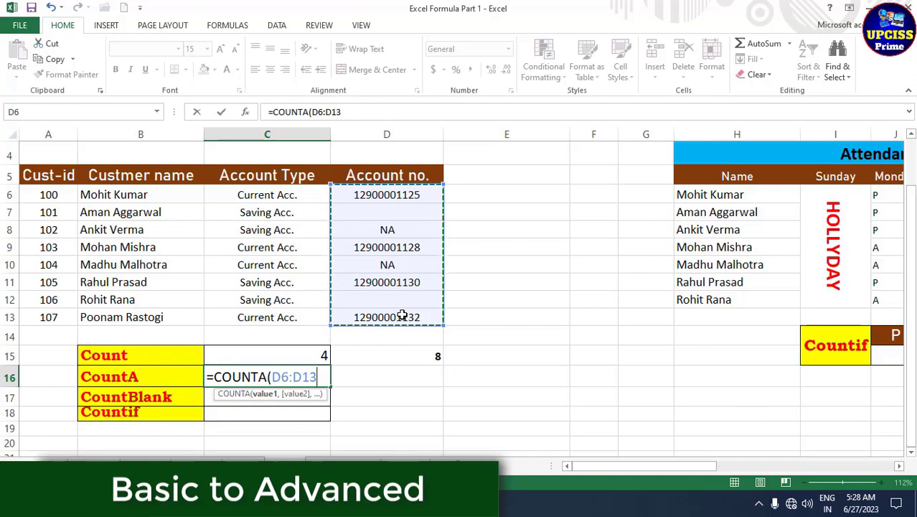
type(")")
key("Return")
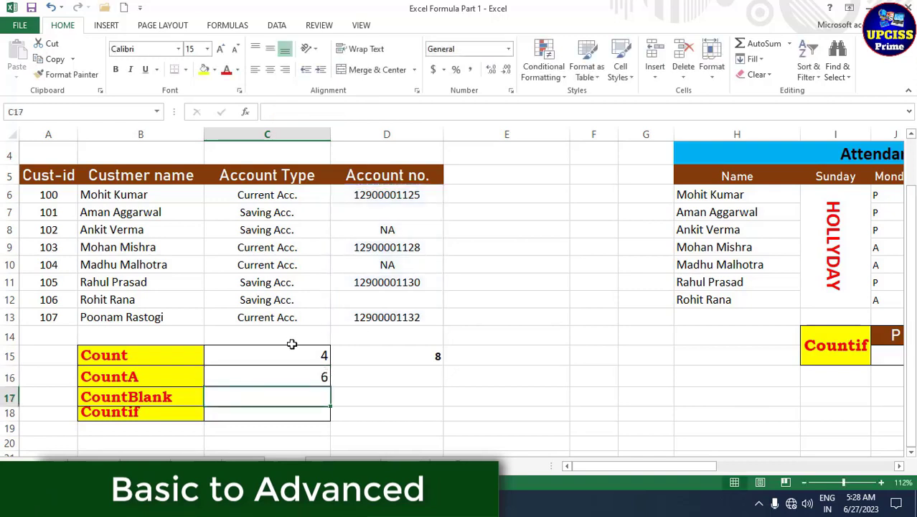
Check the CountA formula in C16 against the numeric and NA entries in the Account no. column.
left_click(295, 378)
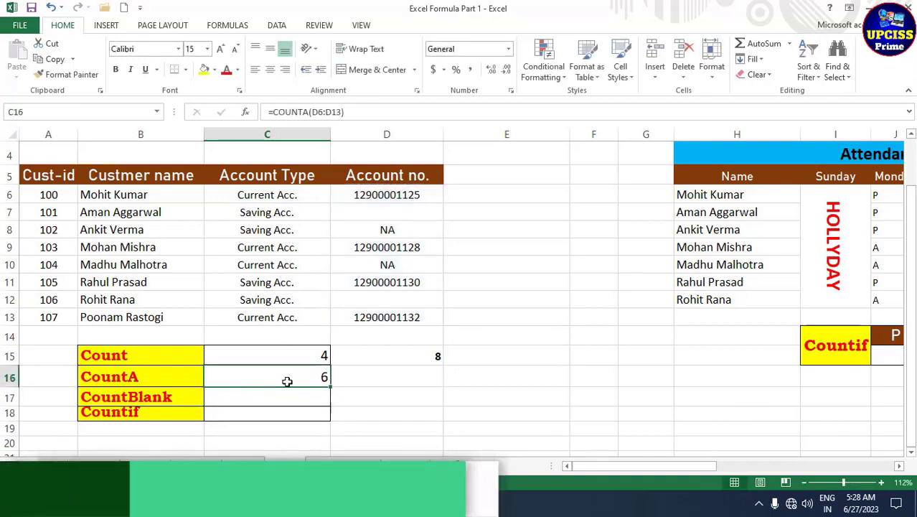
left_click(402, 195)
left_click(407, 247)
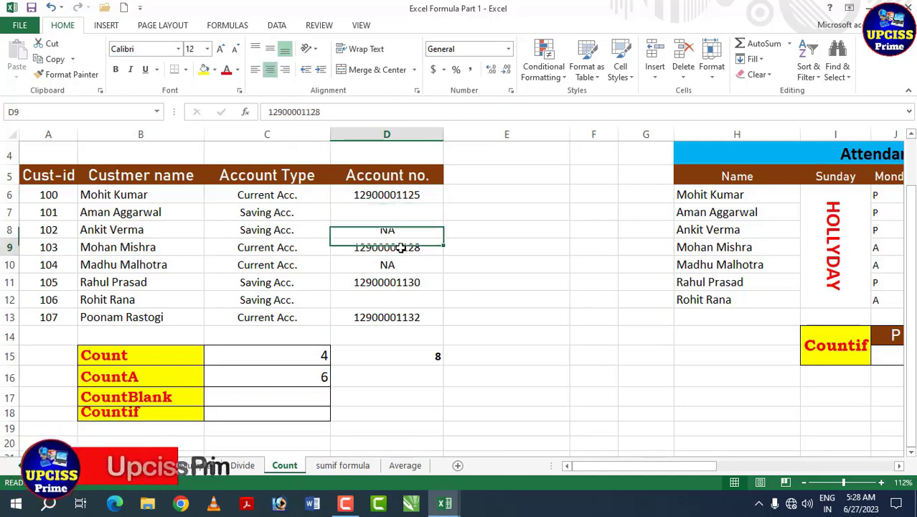
left_click(411, 282)
left_click(418, 316)
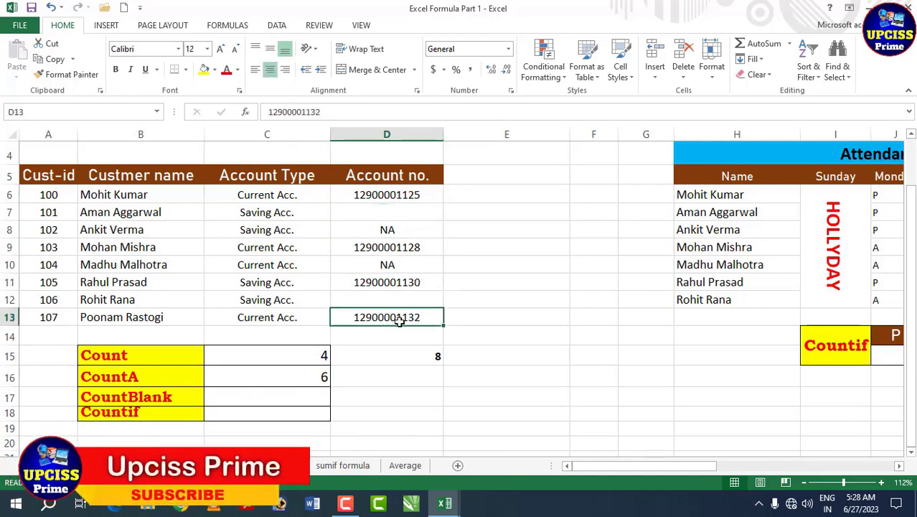
left_click(382, 230)
left_click(391, 264)
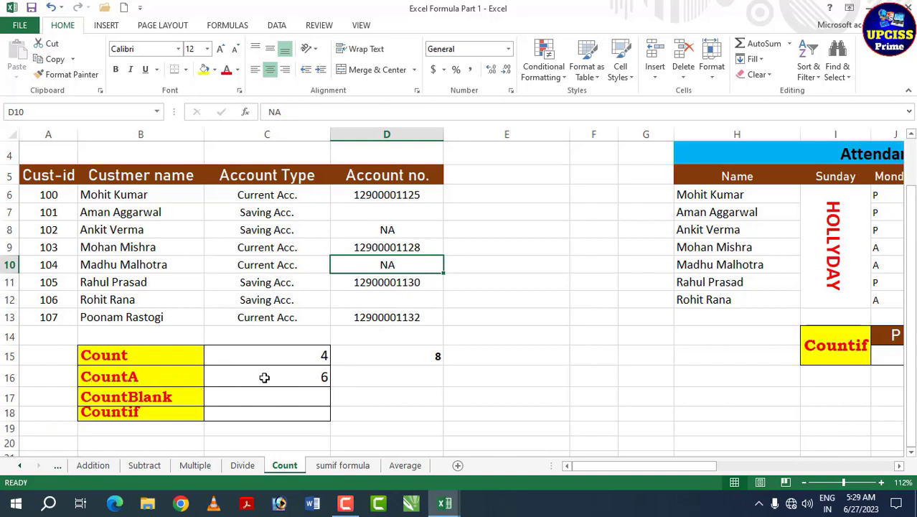
Count the blank Account no. cells in C17 with =COUNTBLANK(D6:D13) and check the result against the empty cells.
left_click(258, 402)
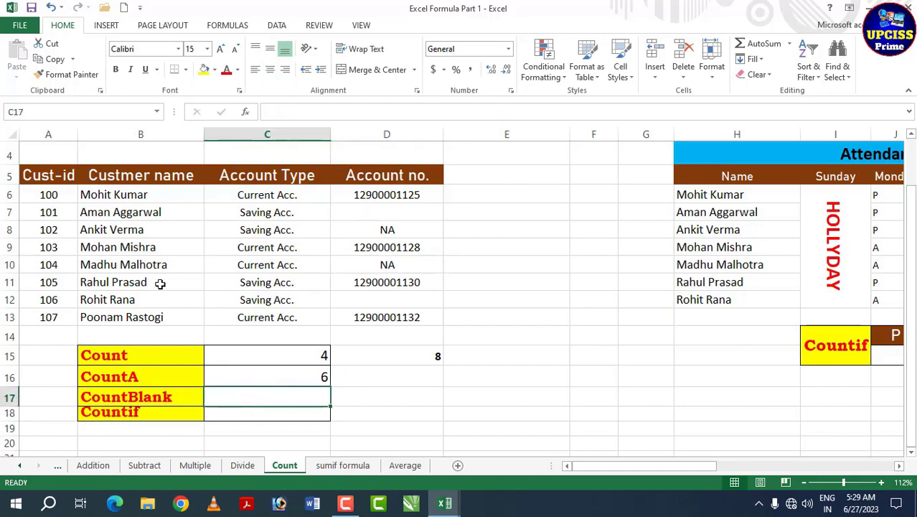
left_click(387, 214)
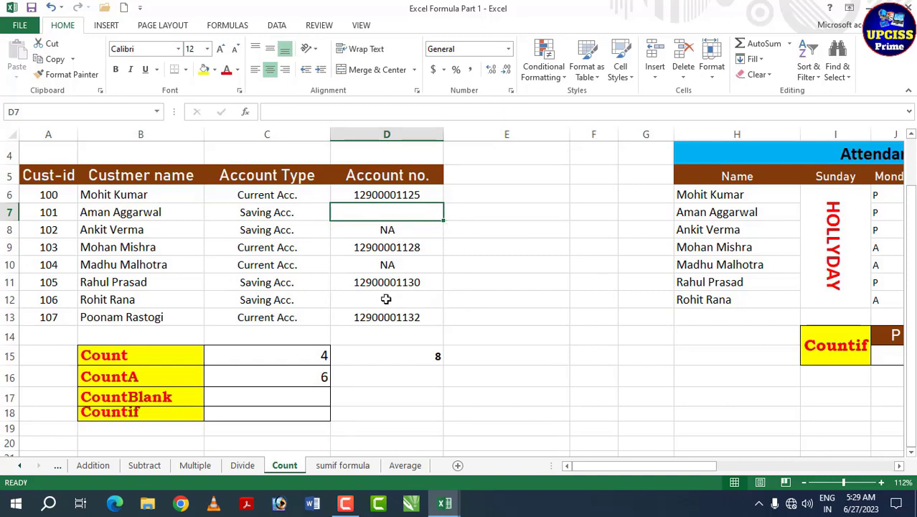
left_click(283, 397)
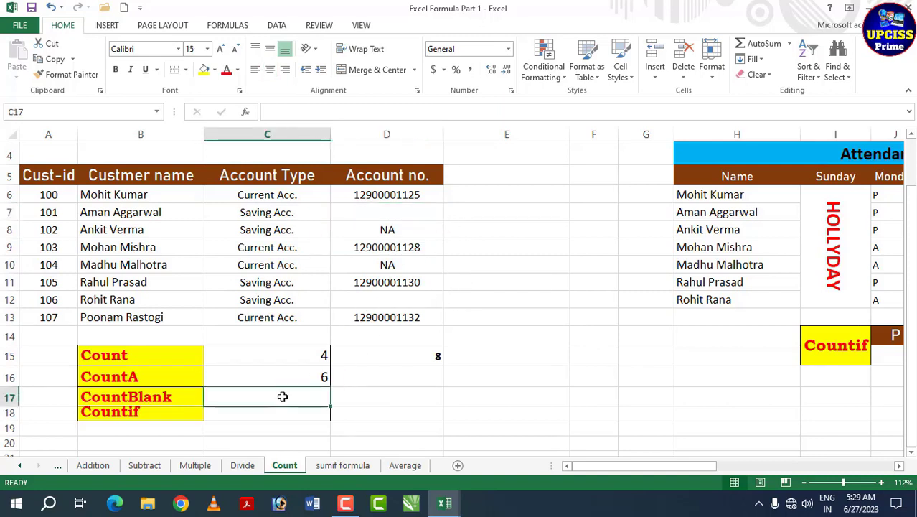
type("=COUNTBLANK(")
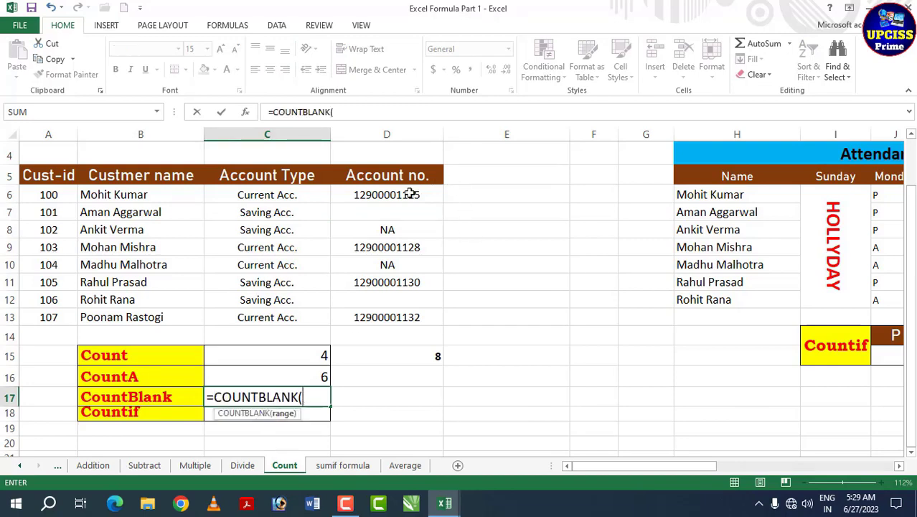
left_click_drag(413, 195, 425, 316)
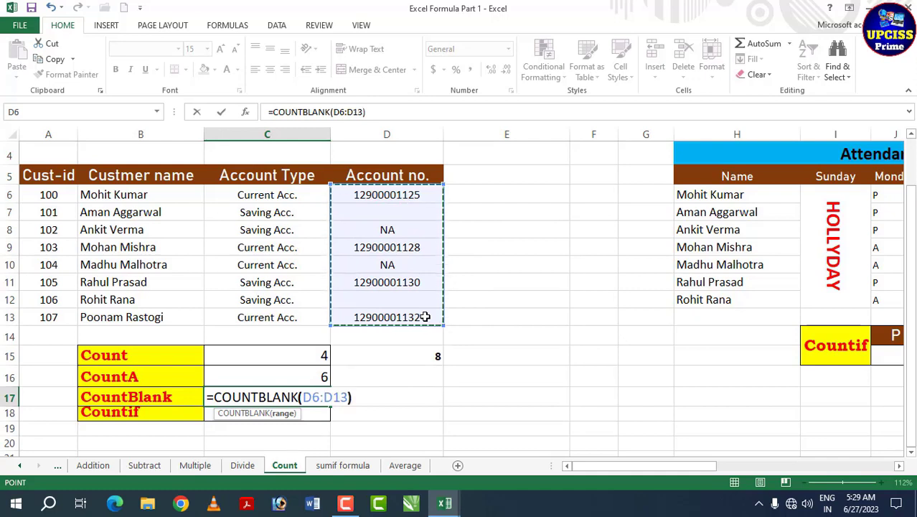
key("Return")
left_click(316, 397)
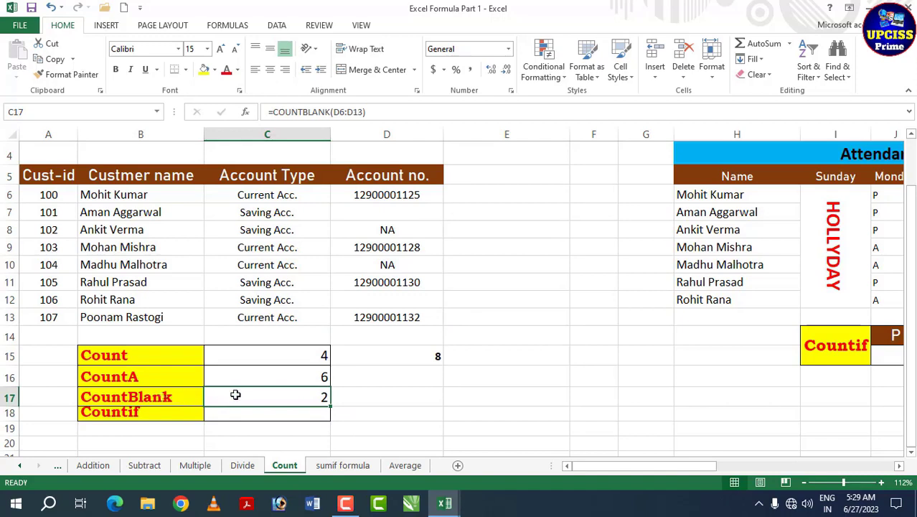
left_click_drag(400, 194, 407, 306)
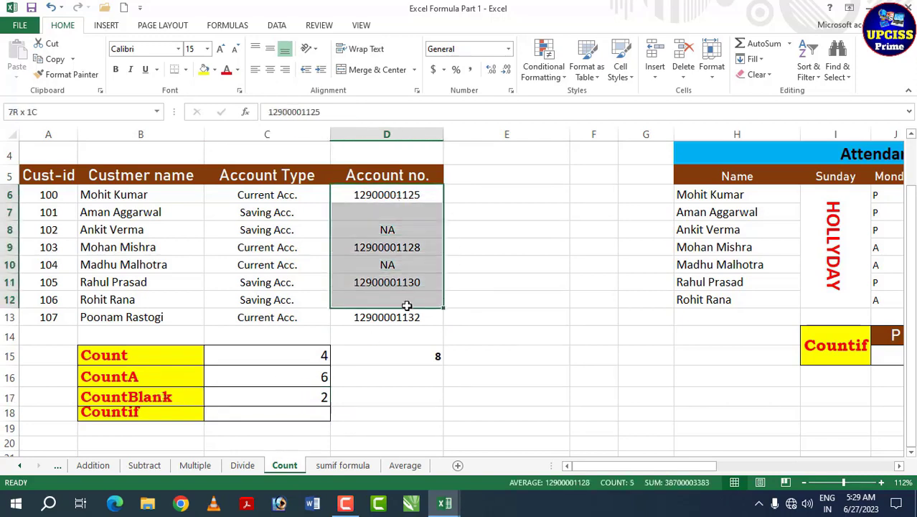
left_click(386, 213)
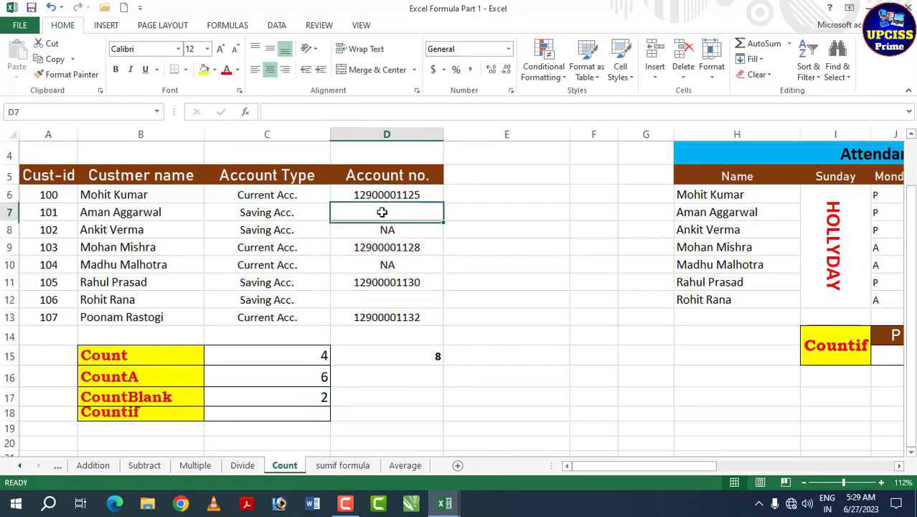
left_click(392, 297)
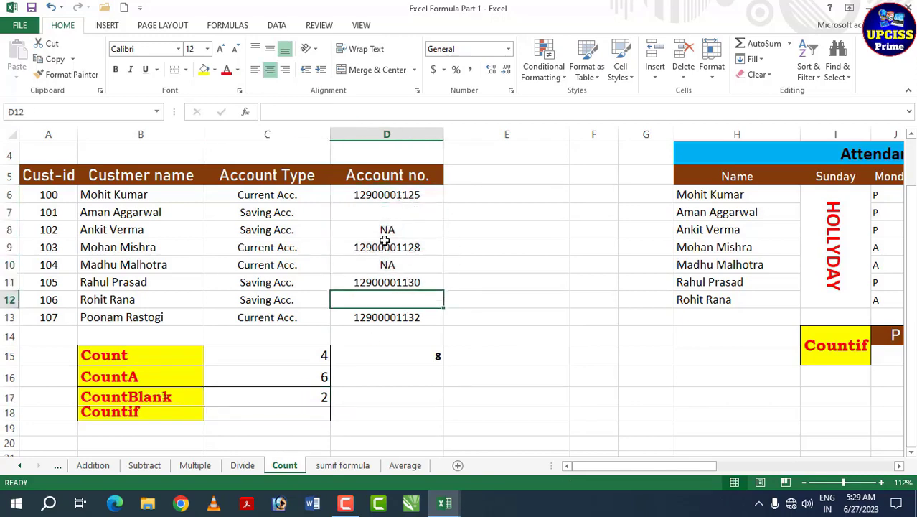
Enter =COUNTIF(C6:C13,"Current Acc.") in C18 beside the Countif label to count the current accounts in the Account Type column.
left_click(282, 414)
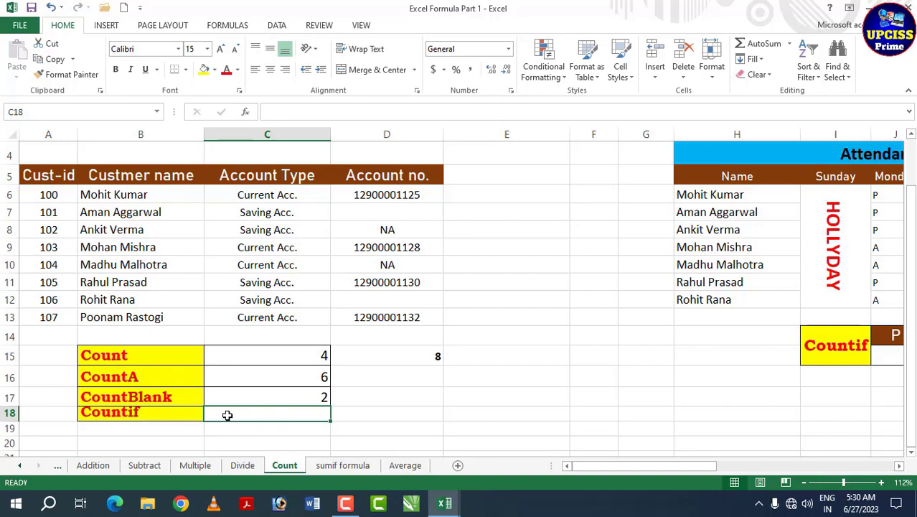
left_click_drag(257, 199, 266, 309)
left_click(263, 248)
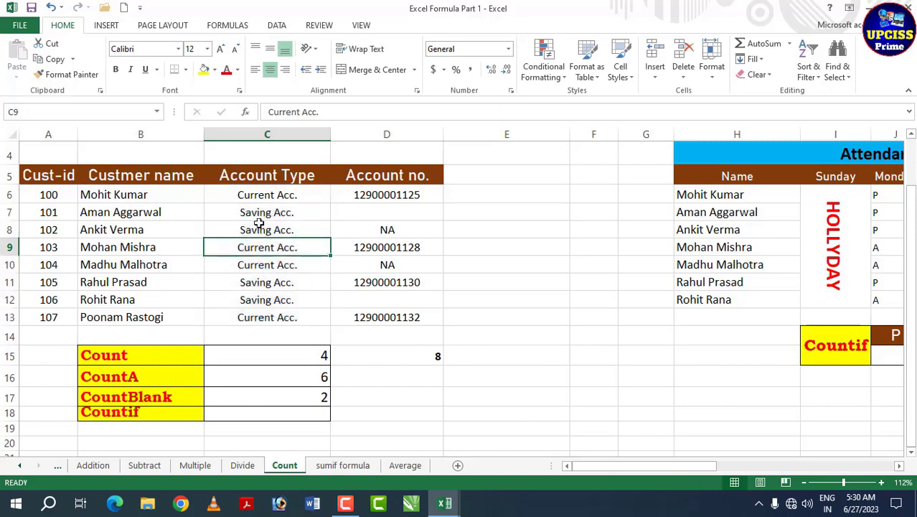
left_click(265, 302)
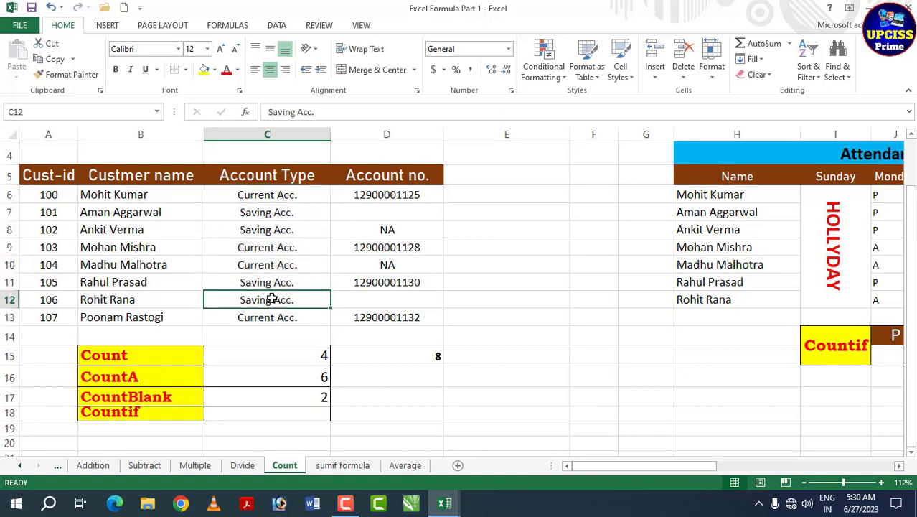
left_click(280, 415)
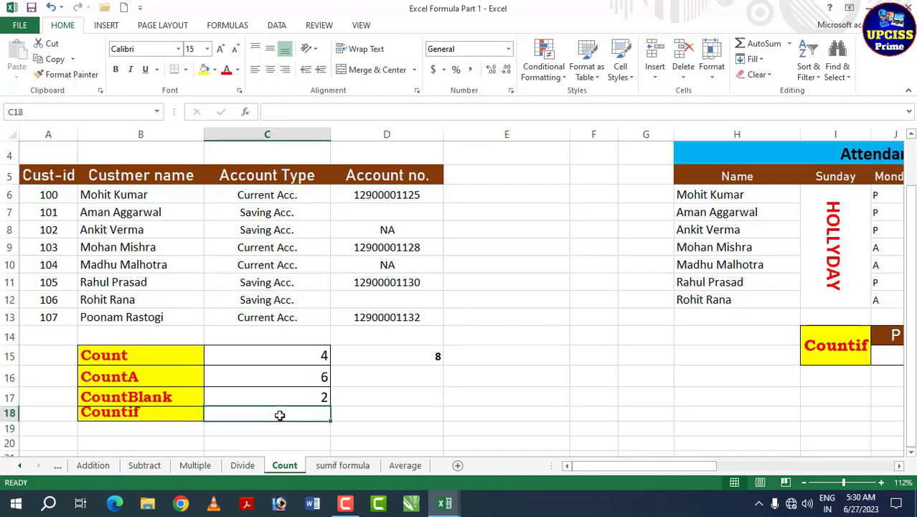
type("=cou")
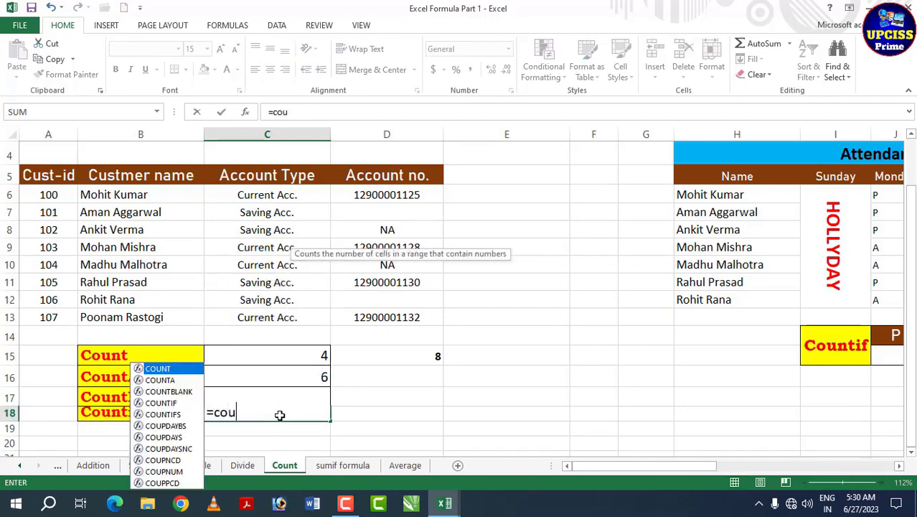
type("ntif(")
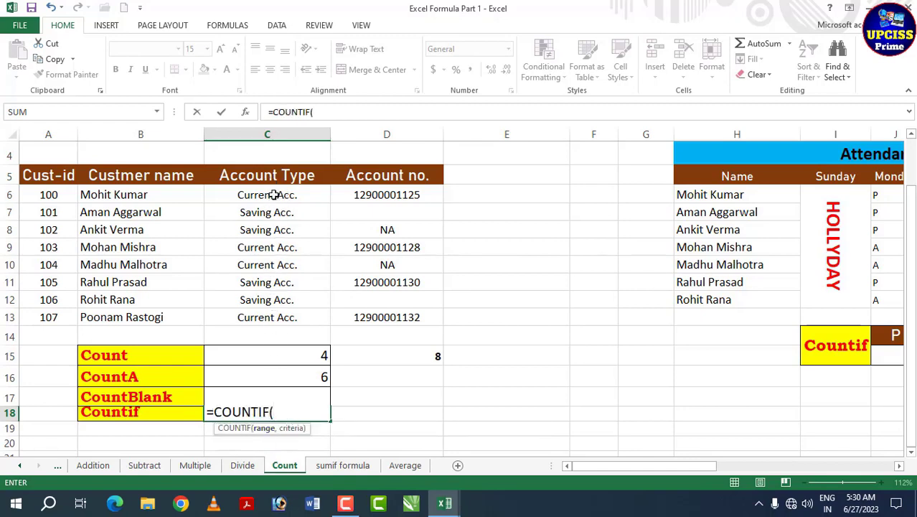
left_click_drag(272, 194, 277, 314)
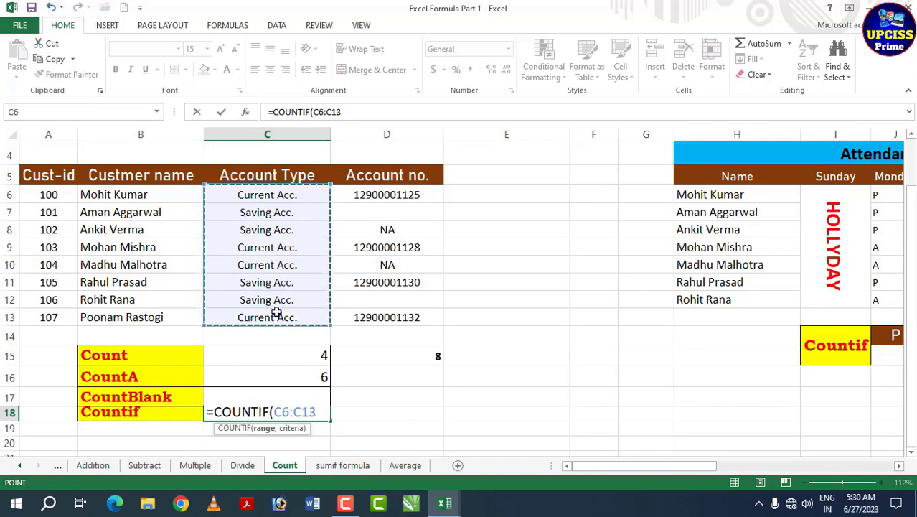
type(",")
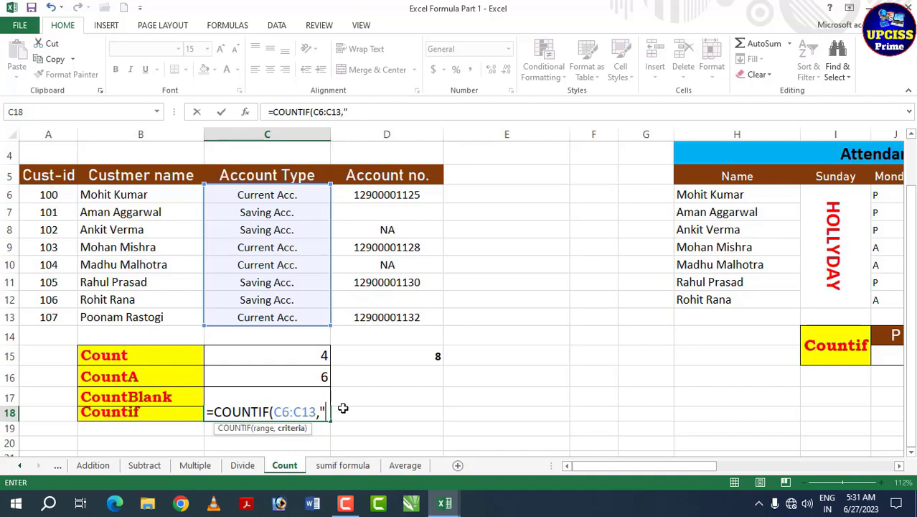
type("Current")
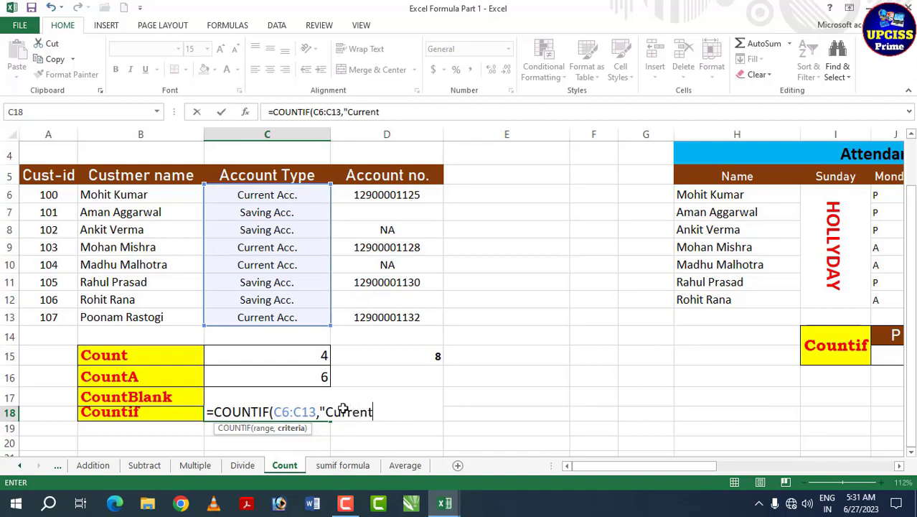
type(" Acc.\")")
key("Return")
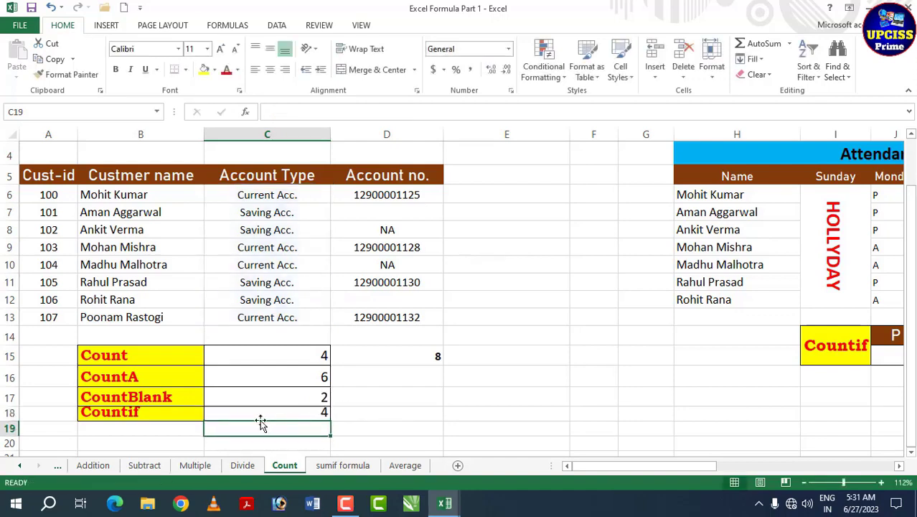
left_click(298, 412)
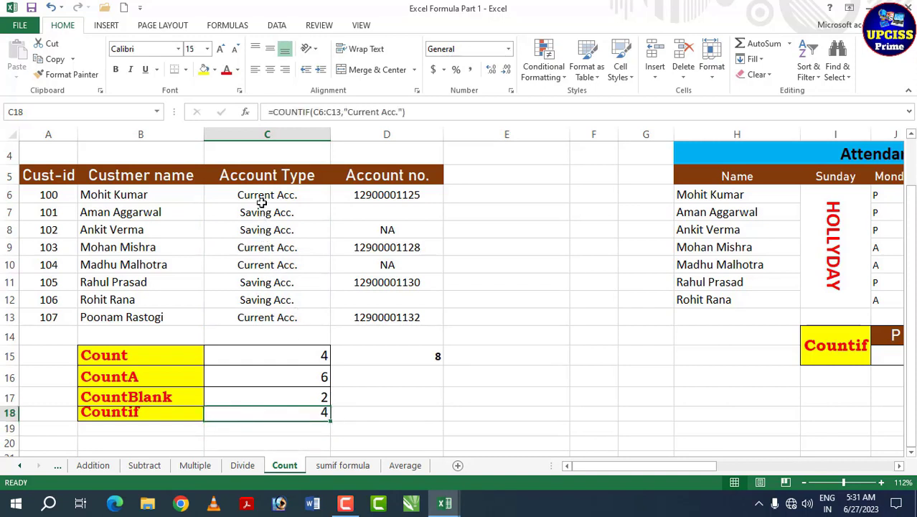
Check the COUNTIF formula in C18 against the Current Acc. entries in the Account Type column.
left_click_drag(262, 195, 280, 318)
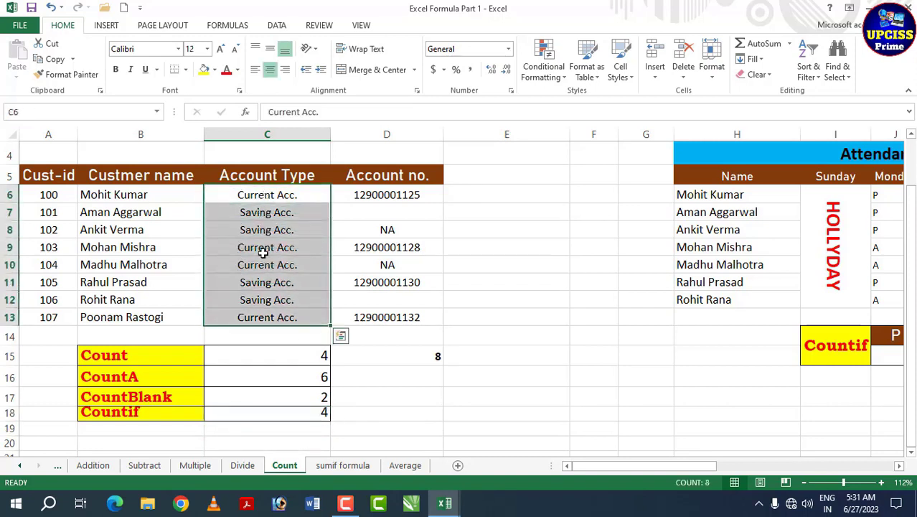
left_click(251, 196)
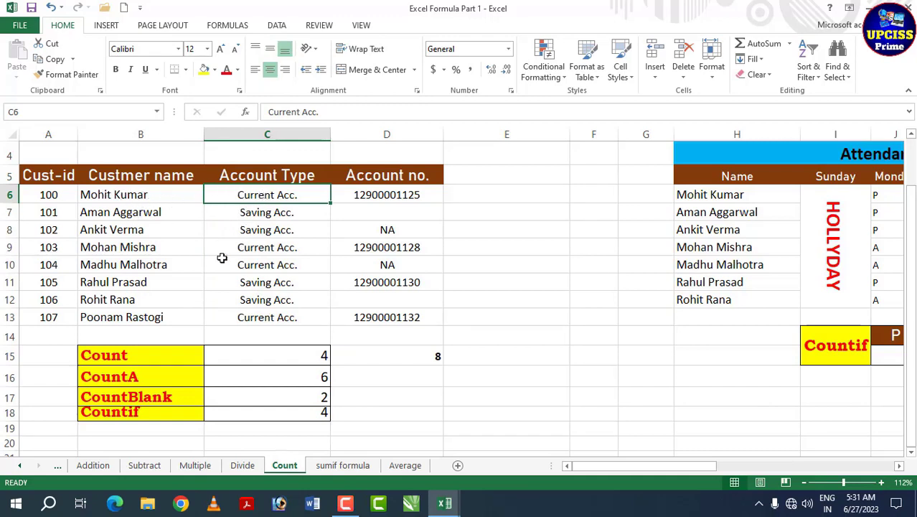
left_click(136, 248)
left_click(256, 247)
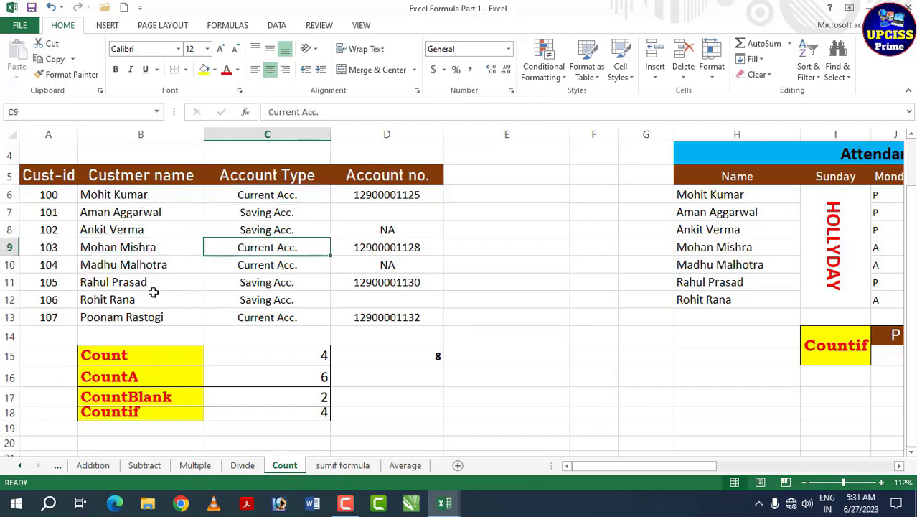
left_click(272, 265)
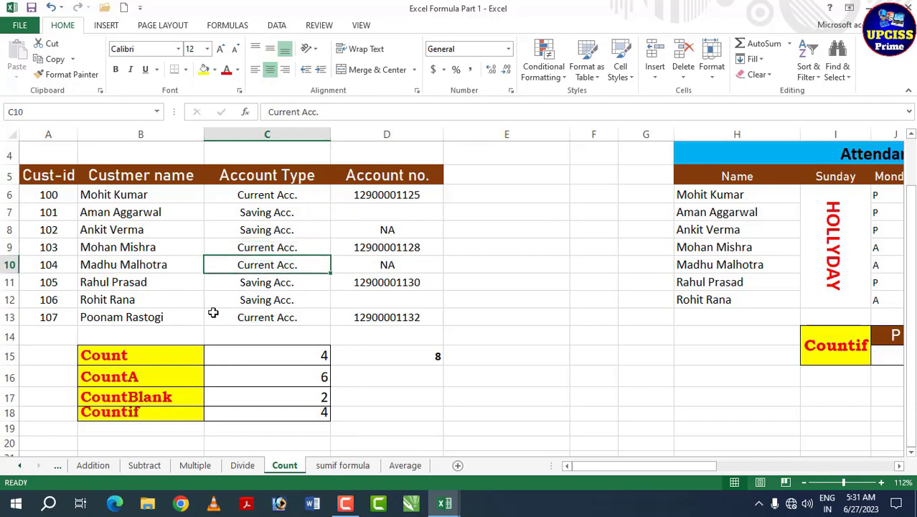
left_click(156, 316)
left_click(265, 314)
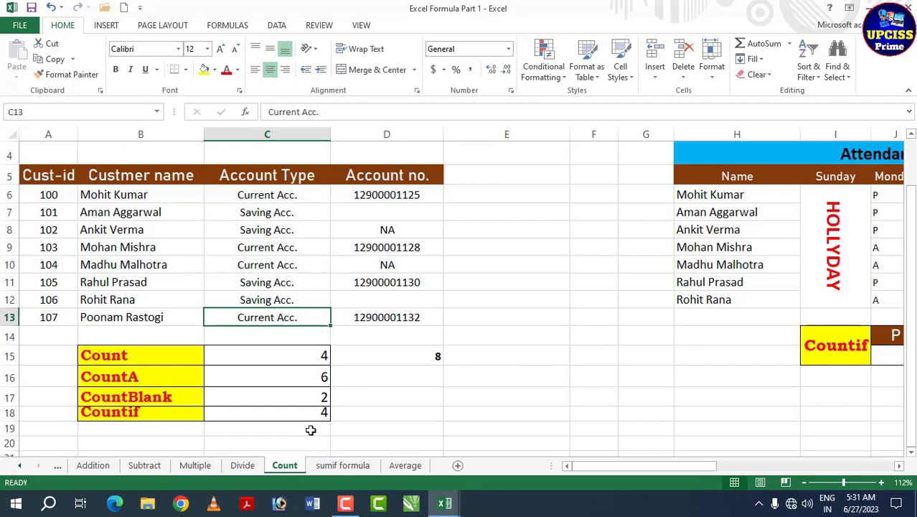
left_click(287, 414)
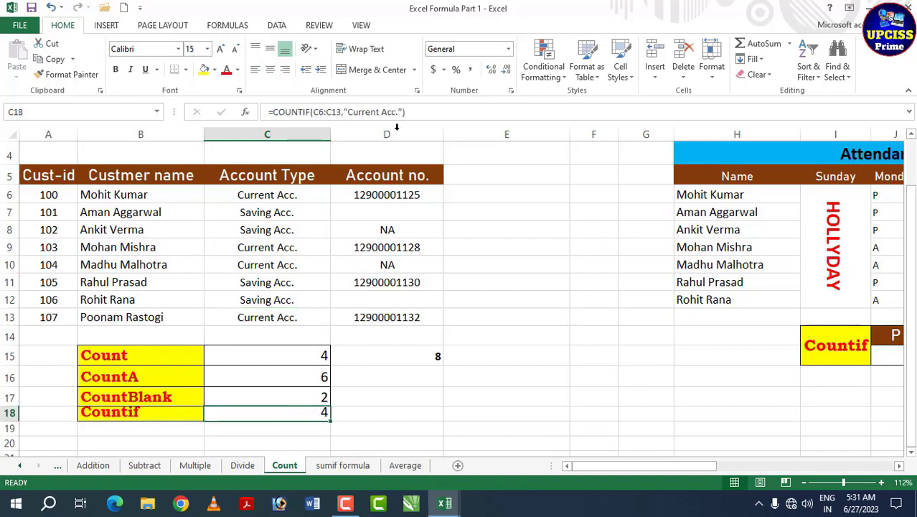
left_click(279, 397)
left_click(279, 410)
left_click(391, 378)
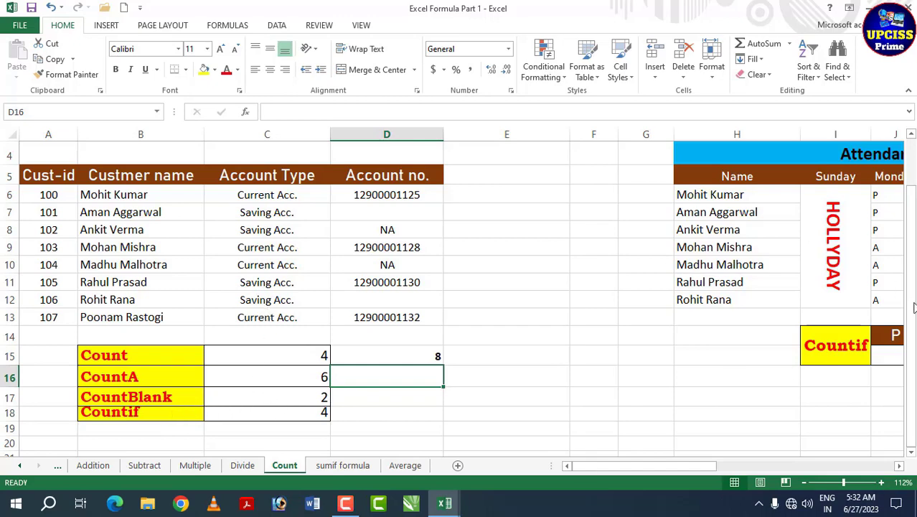
Enter =COUNTIF(J6:N12,"p") in J15 under the P heading to count the present marks in the Attendance Sheet.
left_click_drag(609, 466, 659, 468)
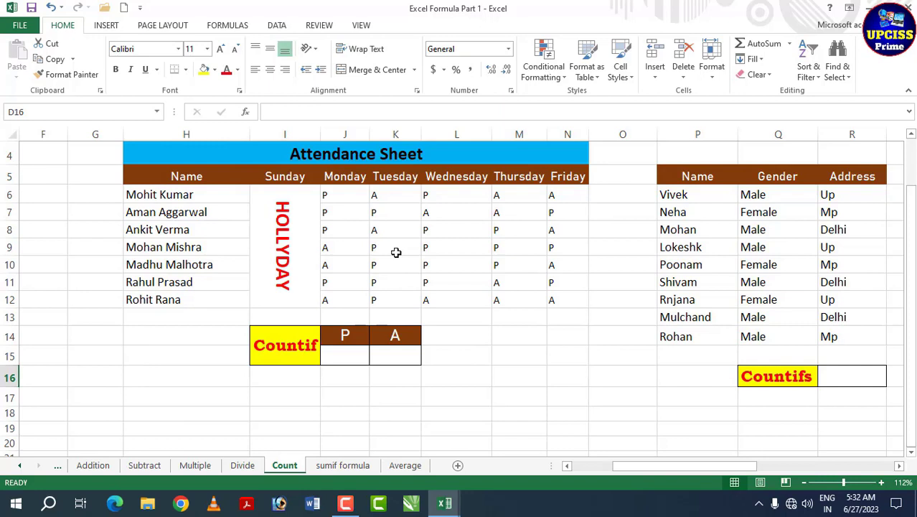
left_click(394, 354)
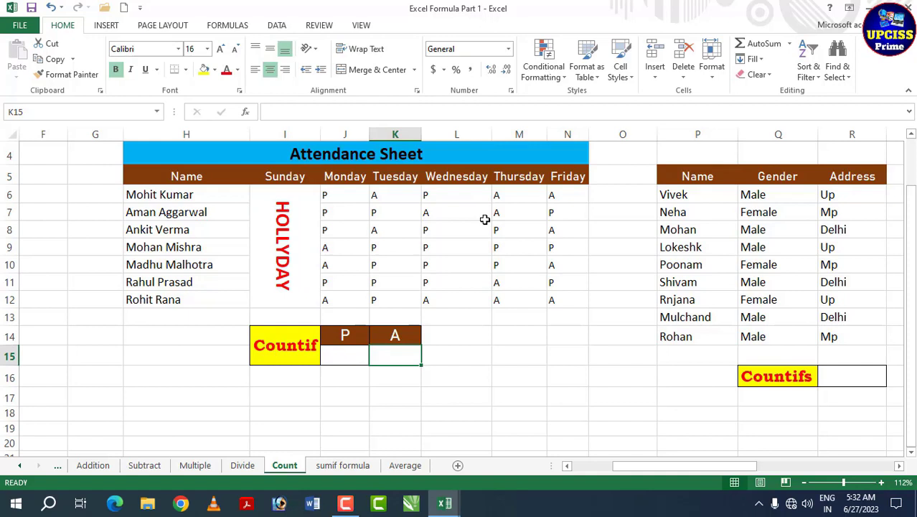
left_click(349, 355)
type("=")
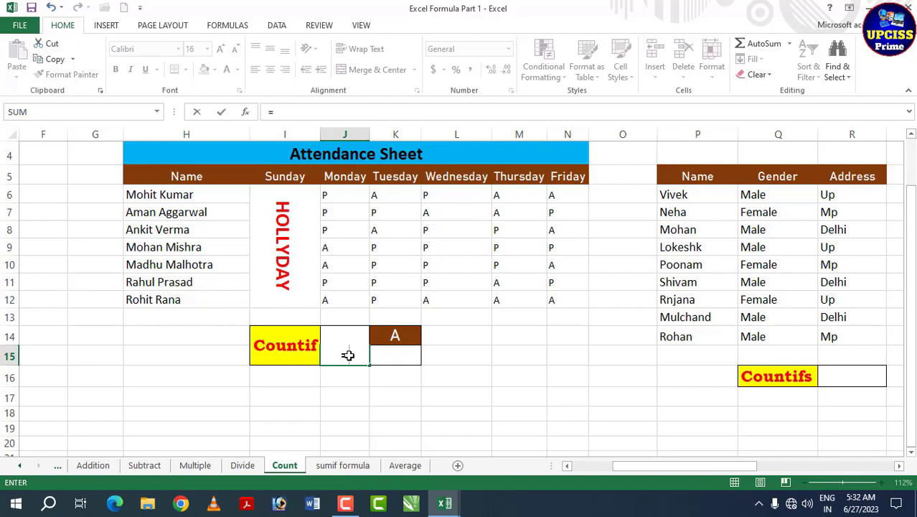
type("count")
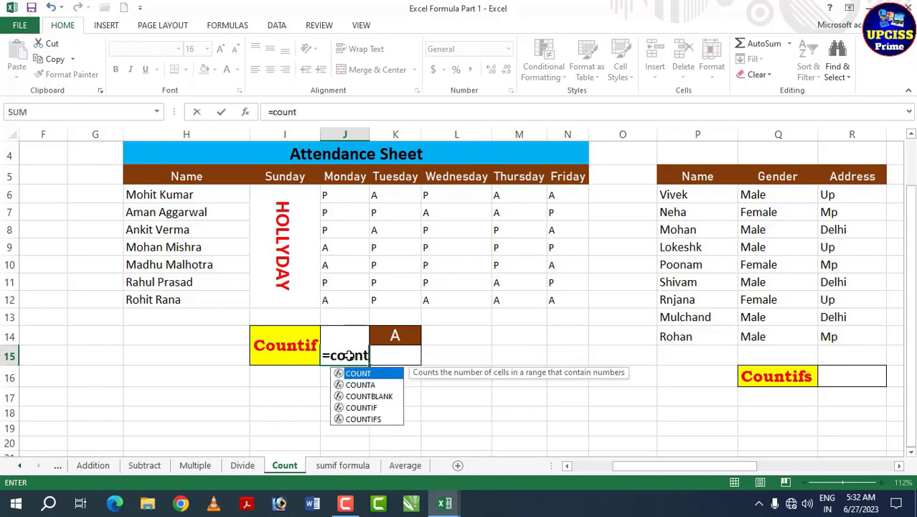
type("if")
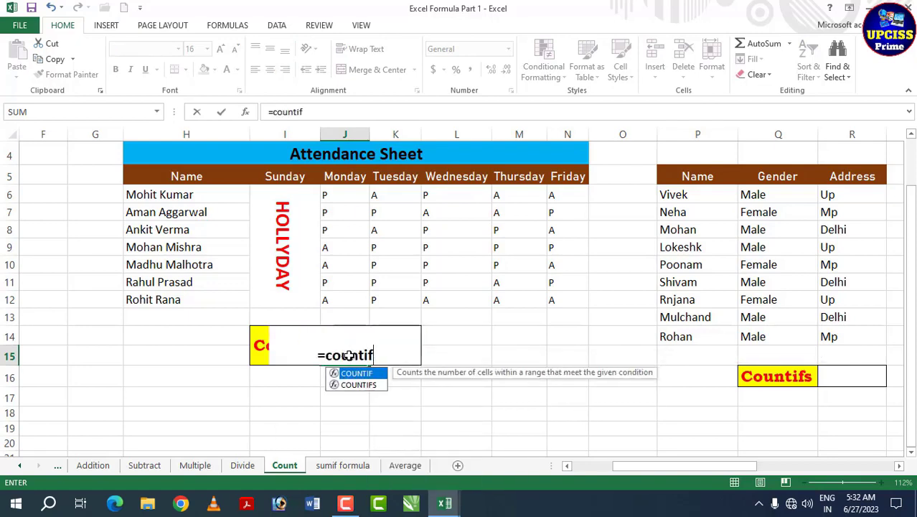
key("Tab")
left_click_drag(325, 191, 553, 299)
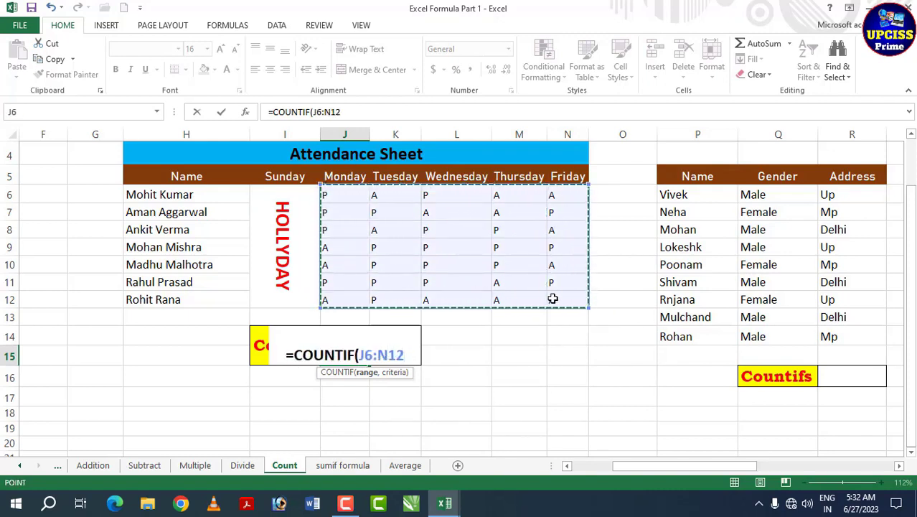
type(",")
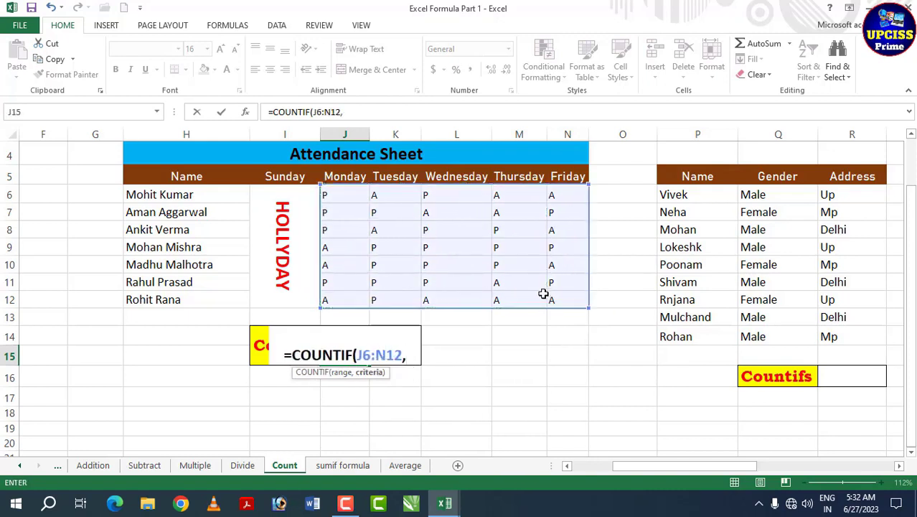
type("\"")
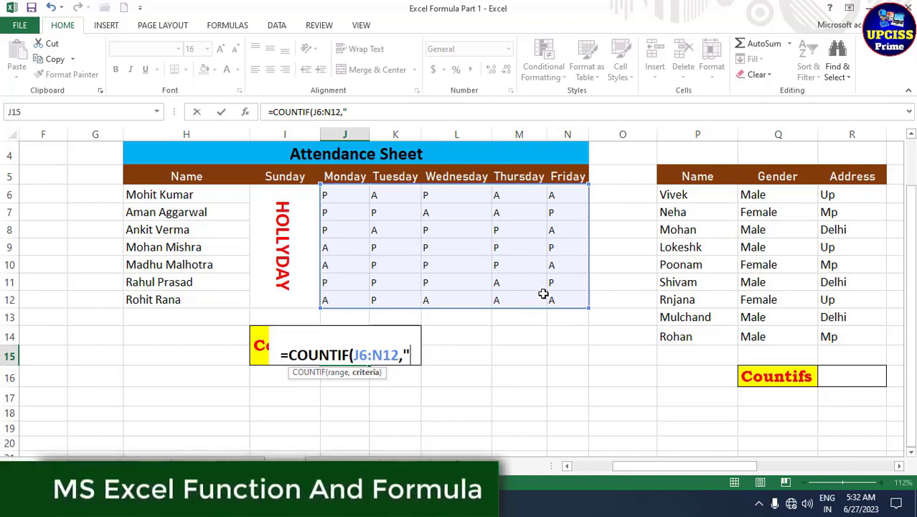
type("p")
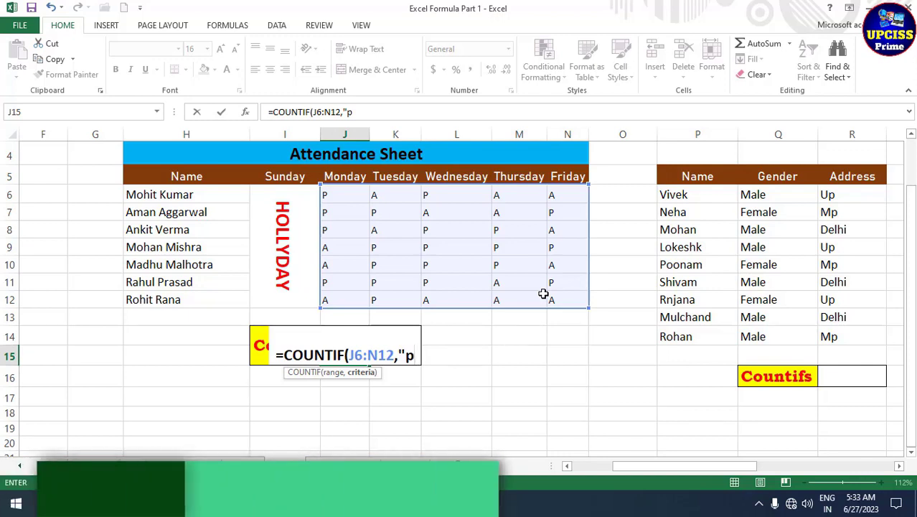
type("\"")
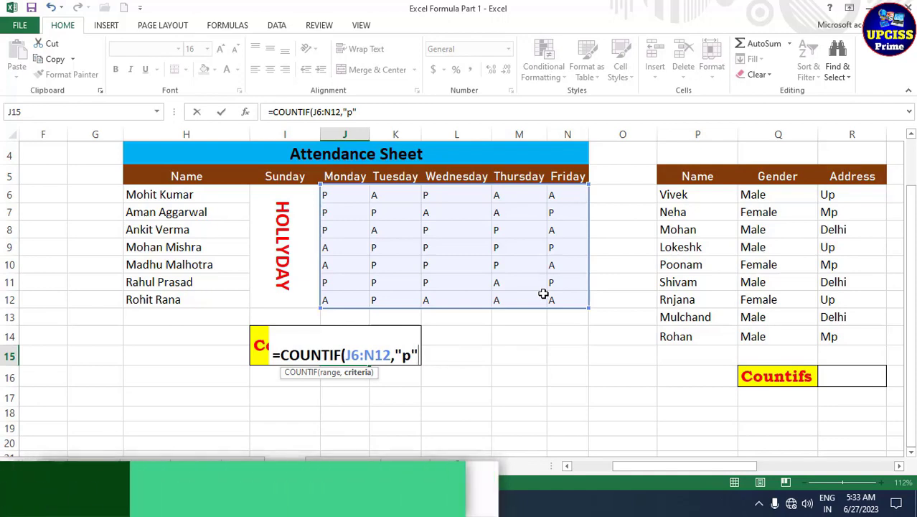
type(")")
key("Return")
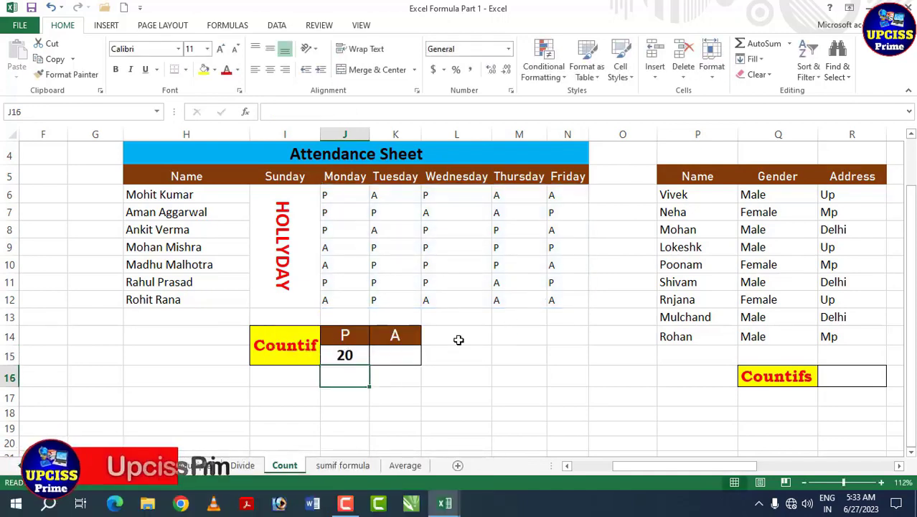
Check the P count in J15 by going through each P mark from Monday to Friday in the Attendance Sheet.
left_click(337, 359)
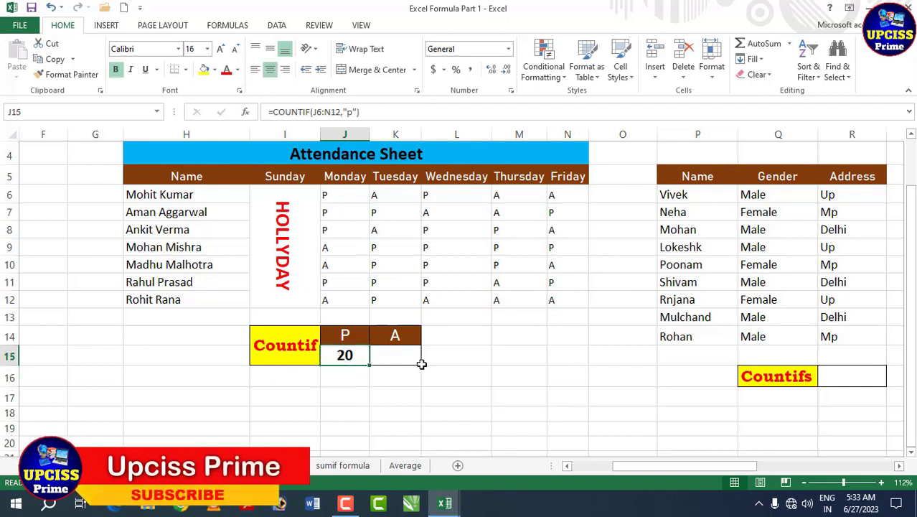
left_click(415, 356)
left_click(340, 195)
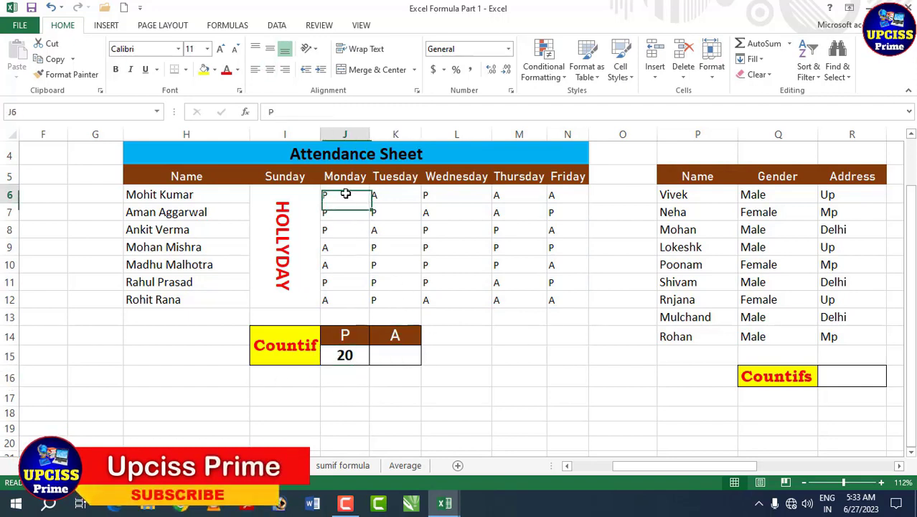
left_click(344, 212)
left_click(340, 235)
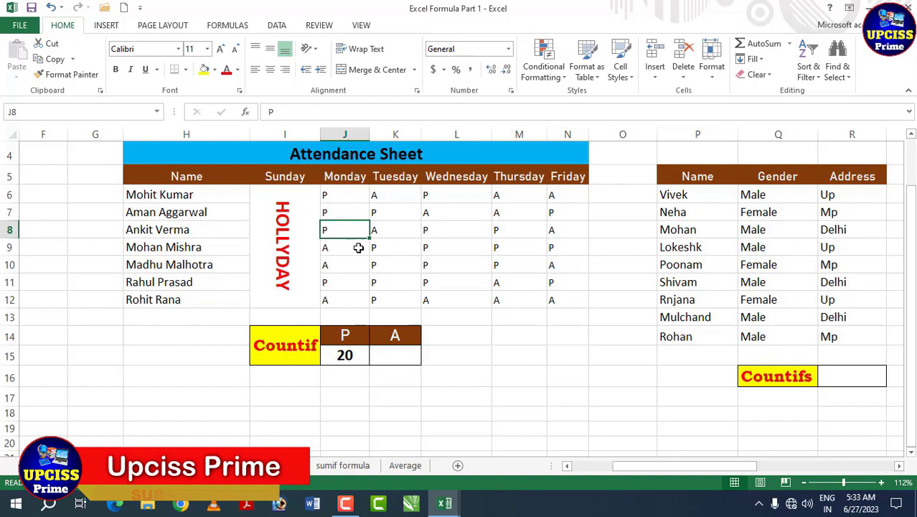
left_click(329, 281)
left_click(375, 280)
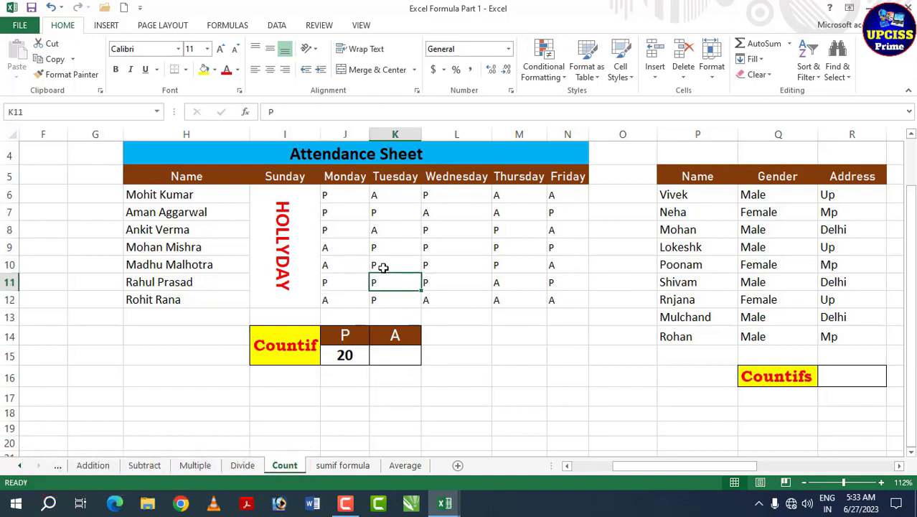
left_click(375, 264)
left_click(379, 245)
left_click(379, 212)
left_click(435, 196)
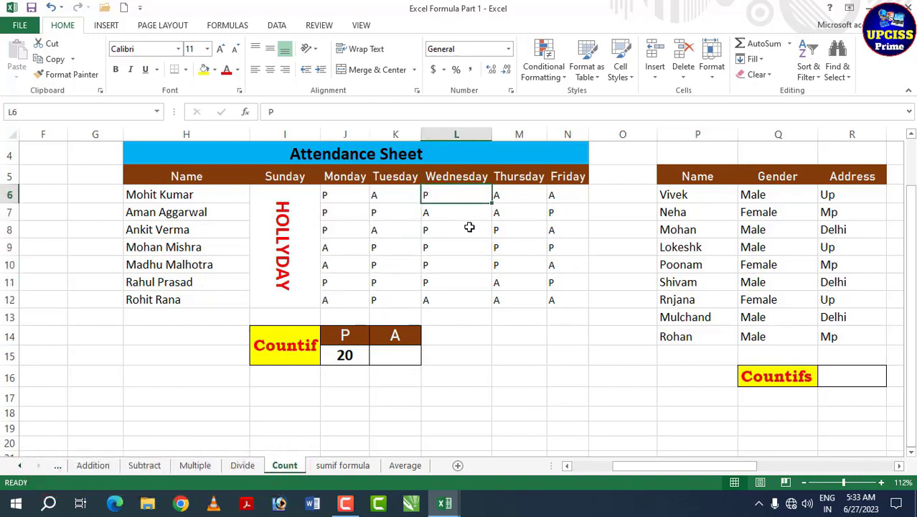
left_click(468, 229)
left_click(465, 246)
left_click(466, 263)
left_click(474, 279)
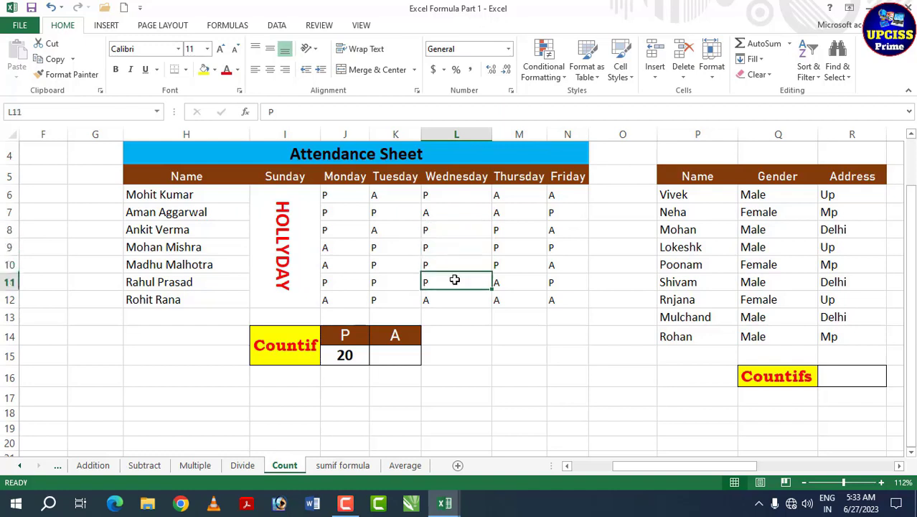
left_click(500, 262)
left_click(502, 246)
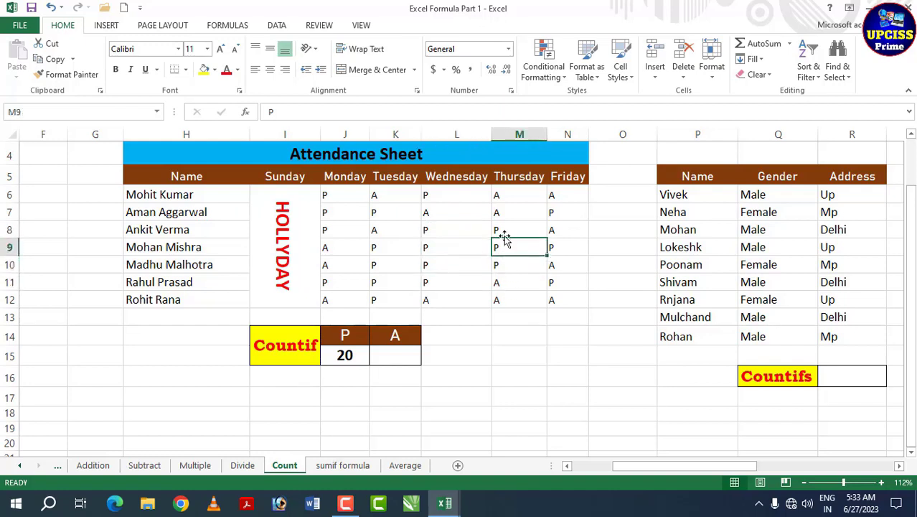
left_click(503, 229)
left_click(554, 212)
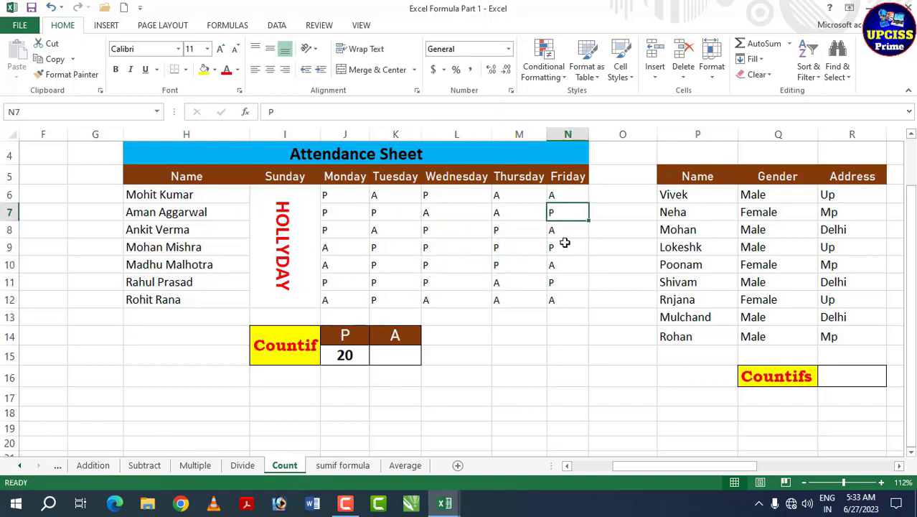
left_click(564, 246)
left_click(566, 282)
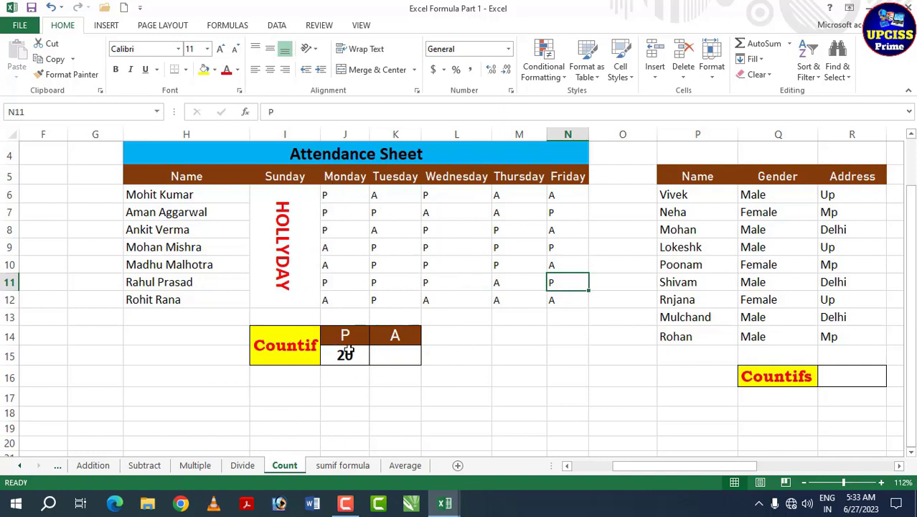
Enter =COUNTIF(J6:N12,"a") in K15 under the A heading to count the absent marks in the Attendance Sheet.
left_click(396, 357)
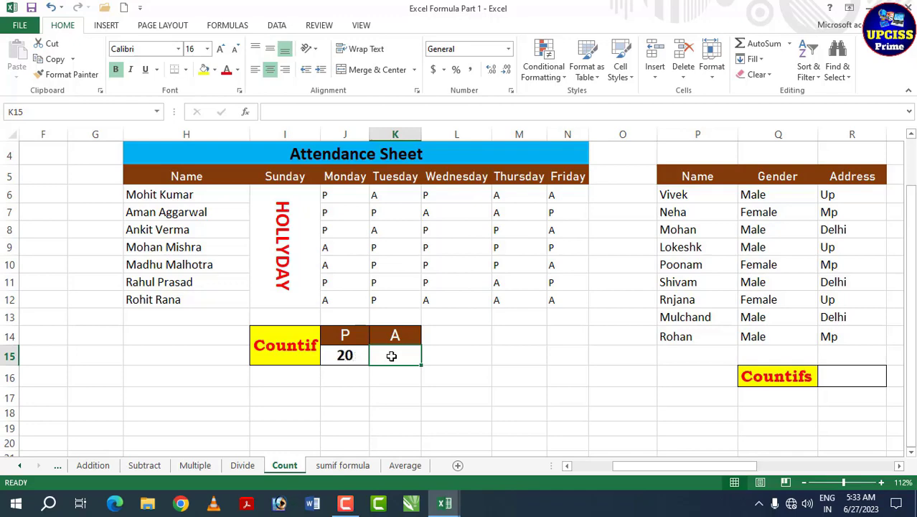
type("=")
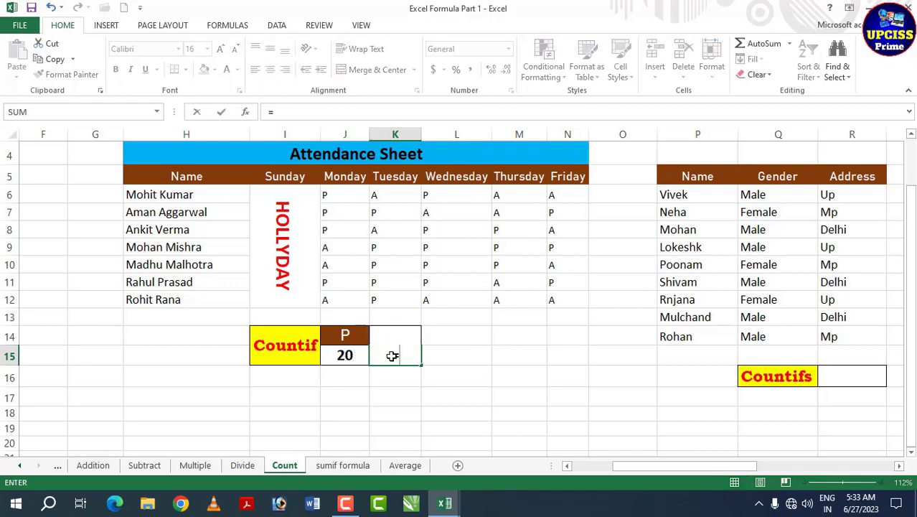
type("counti")
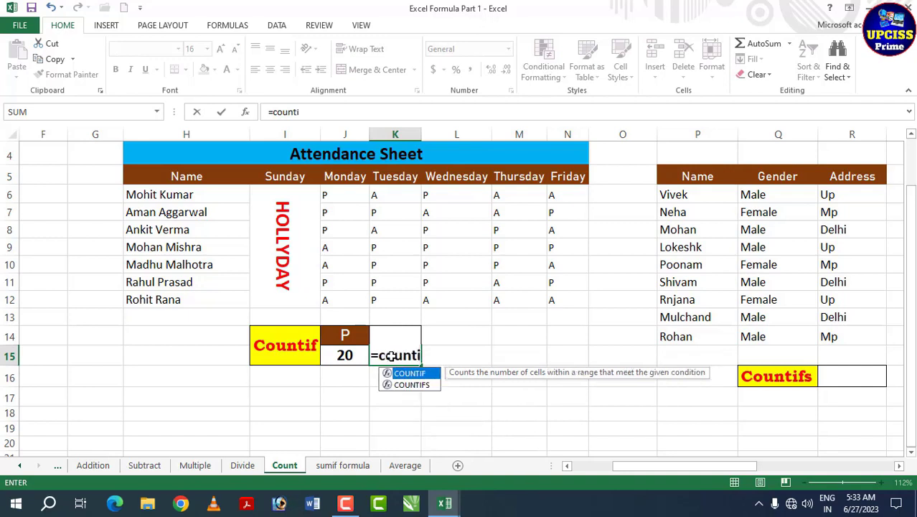
type("f")
key("Tab")
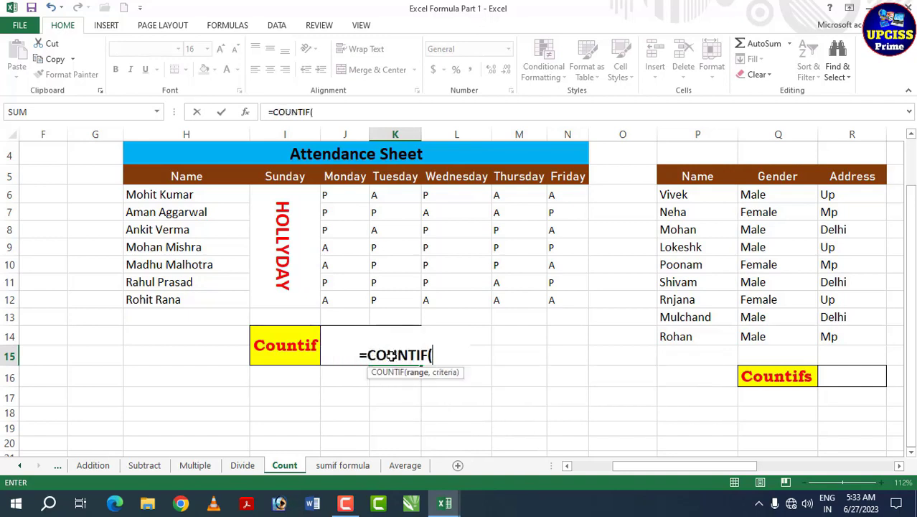
left_click(325, 192)
left_click_drag(391, 205, 555, 297)
type(",")
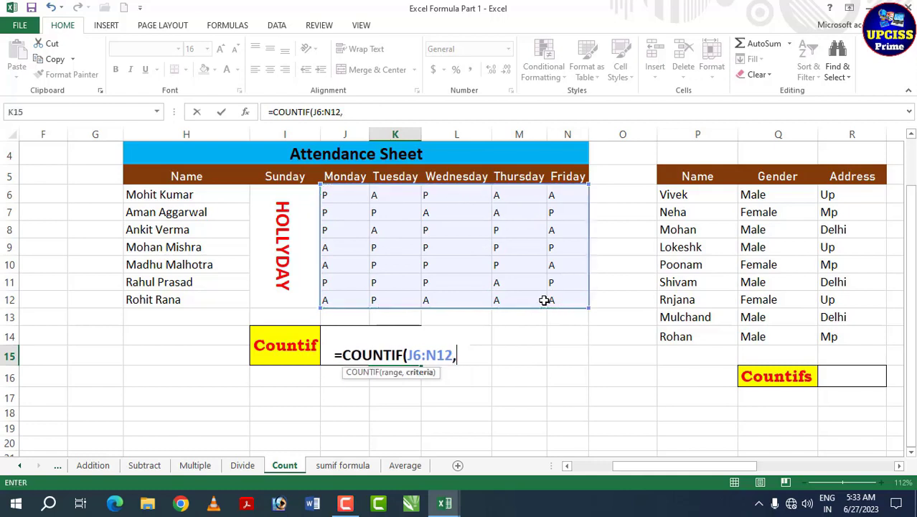
type("\"a")
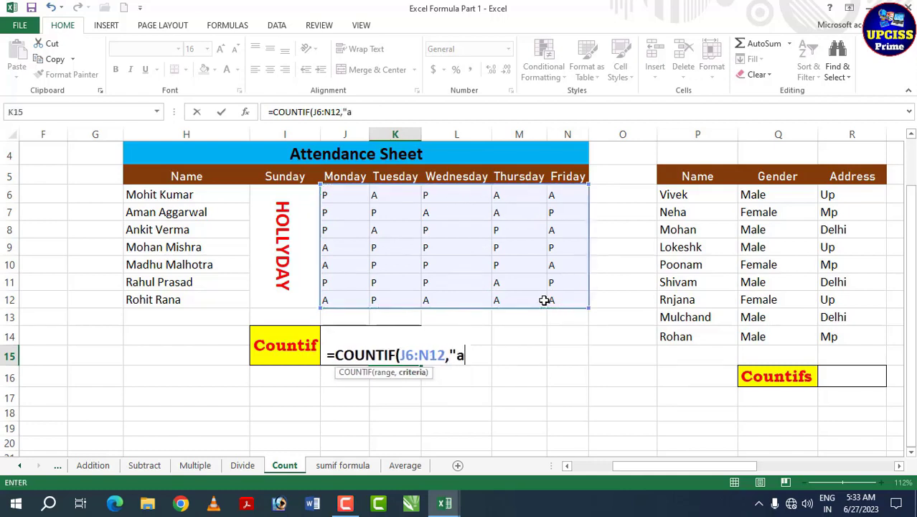
type("\"")
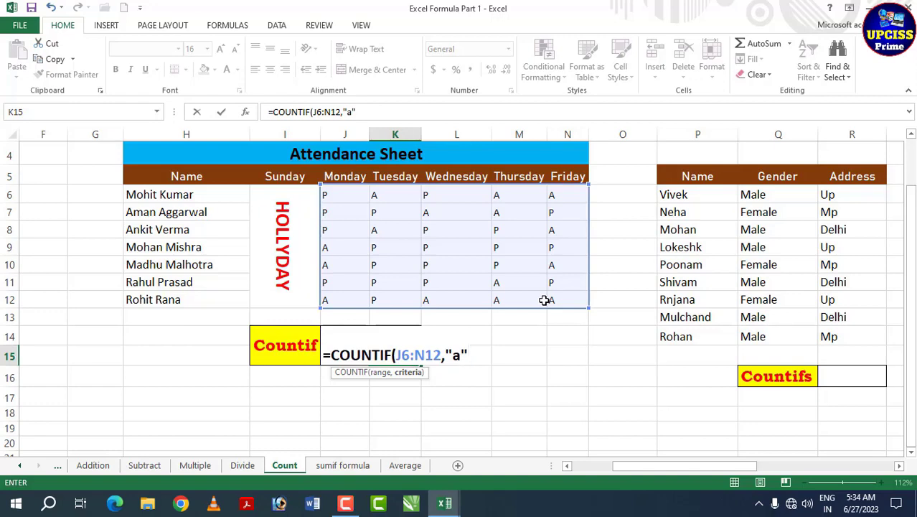
type(")")
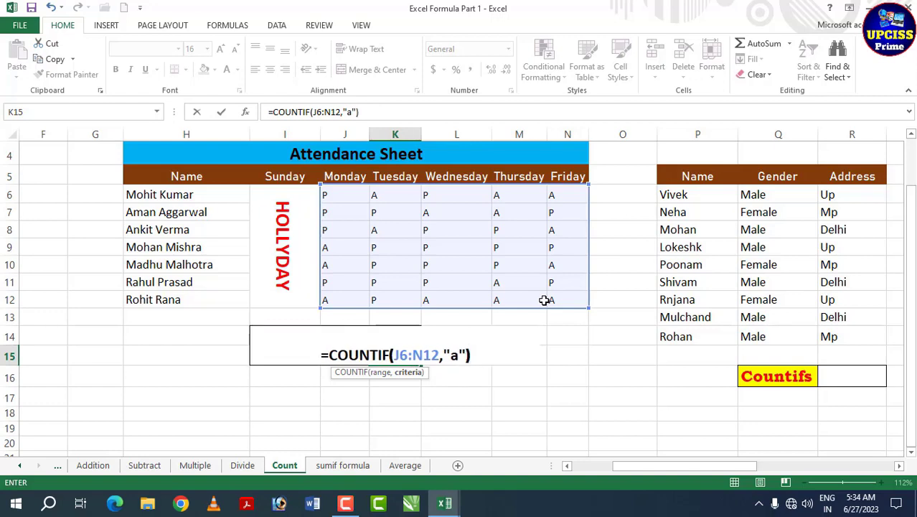
key("Return")
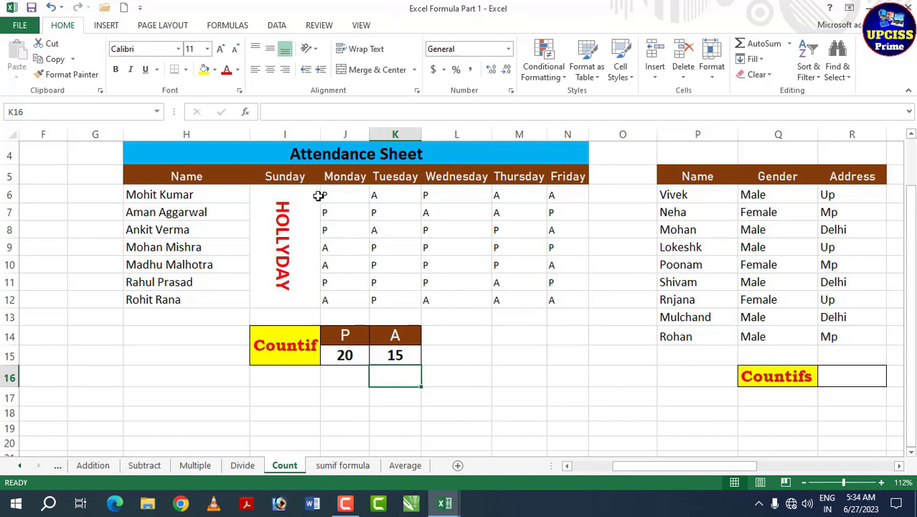
Review the Monday to Friday attendance marks against the P and A counts in the Countif block.
key("Right")
left_click_drag(332, 199, 549, 299)
left_click(507, 351)
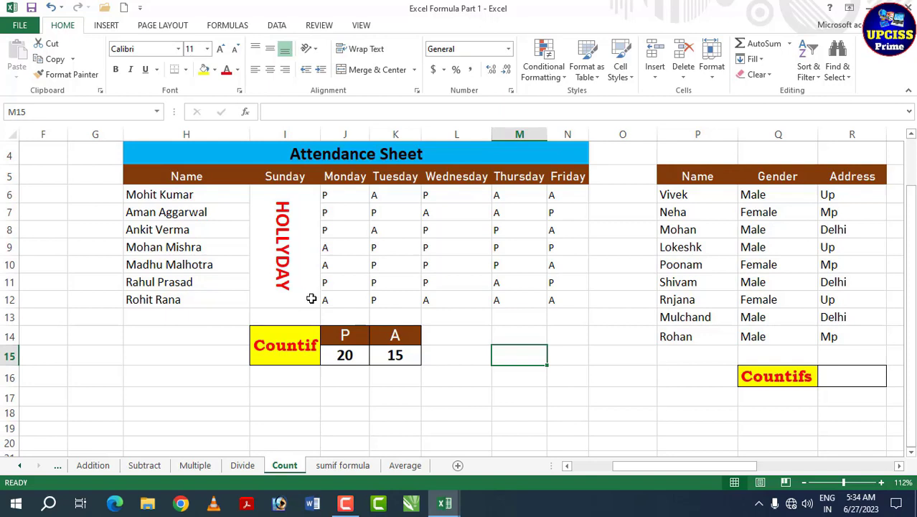
left_click(257, 357)
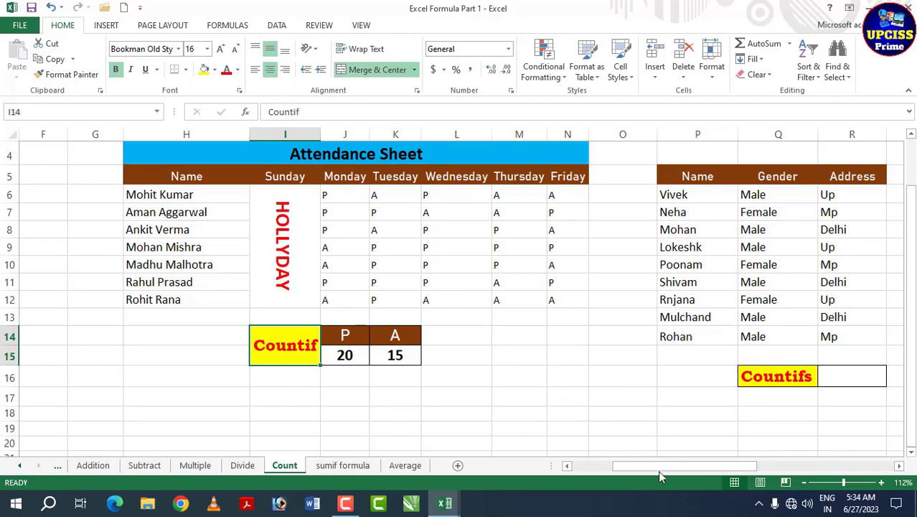
Examine the Gender and Address combinations in the Name, Gender and Address table and the Countifs result cell below it.
left_click_drag(716, 466, 772, 466)
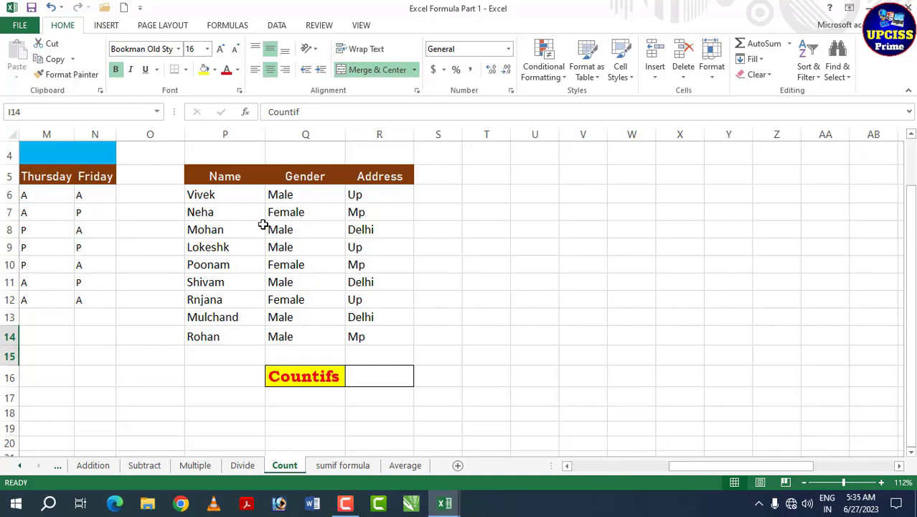
left_click_drag(231, 181, 356, 332)
left_click(609, 298)
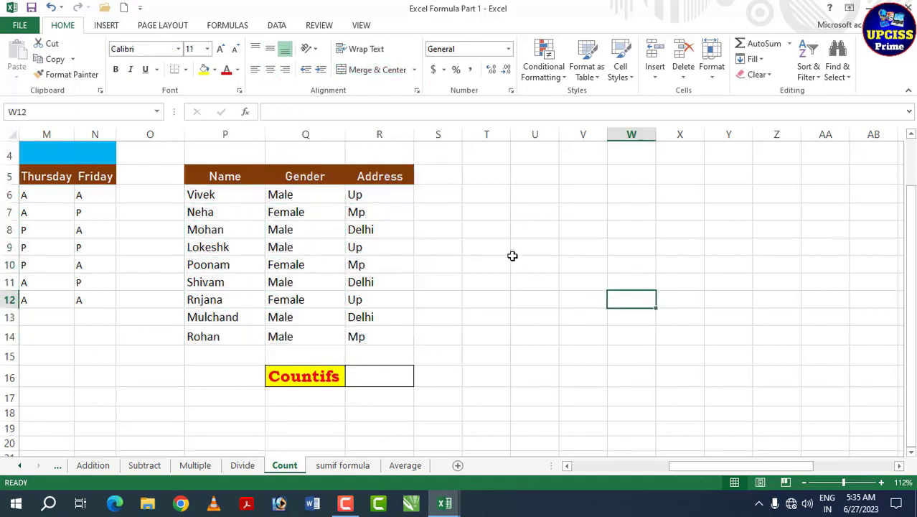
left_click(291, 197)
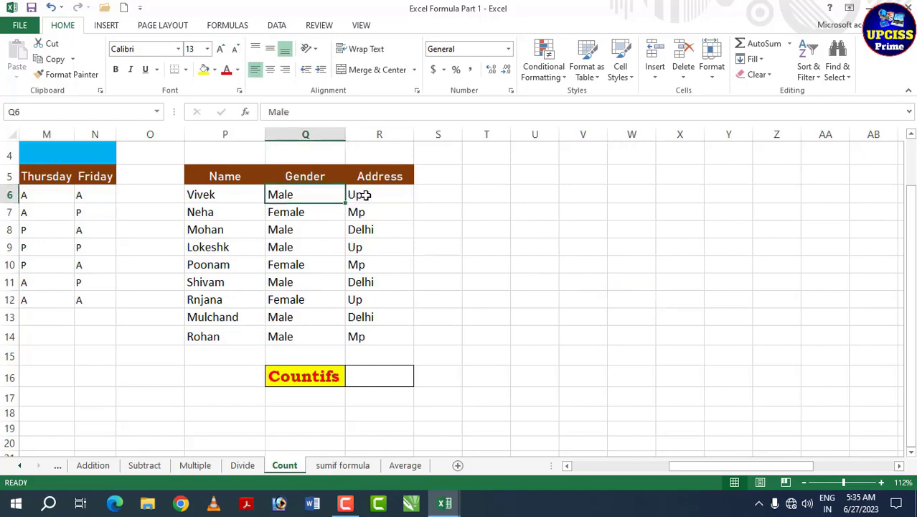
left_click(300, 213)
left_click(358, 211)
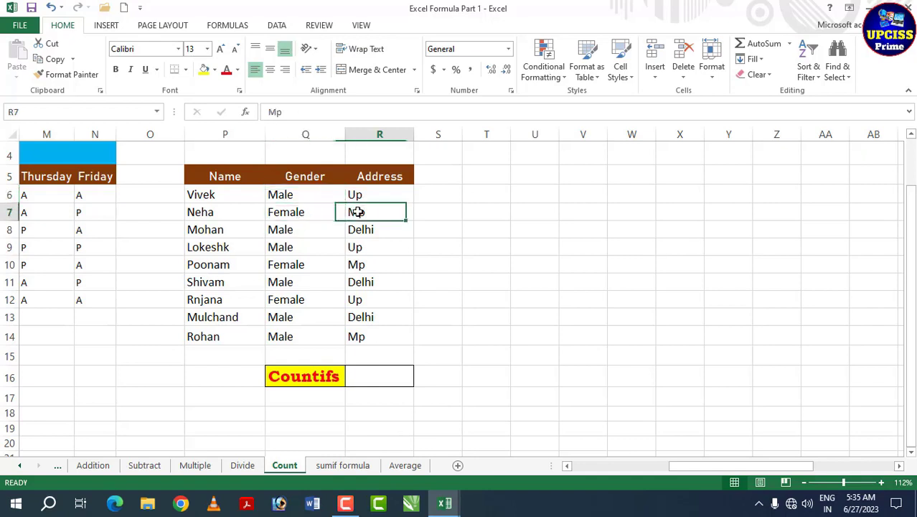
left_click(280, 196)
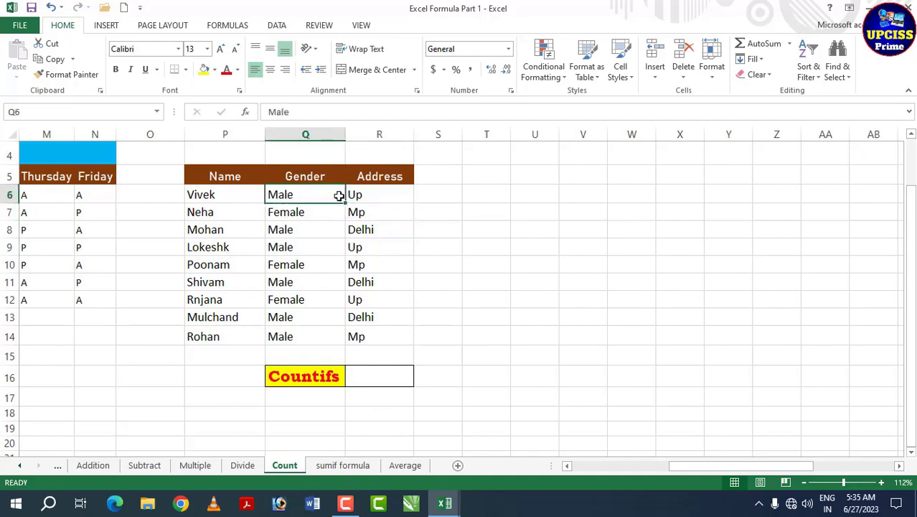
left_click(379, 195)
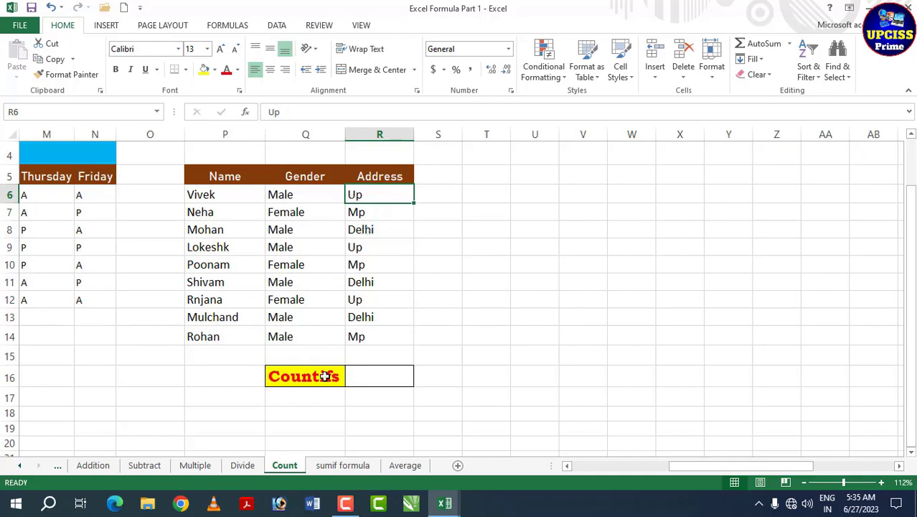
left_click(378, 378)
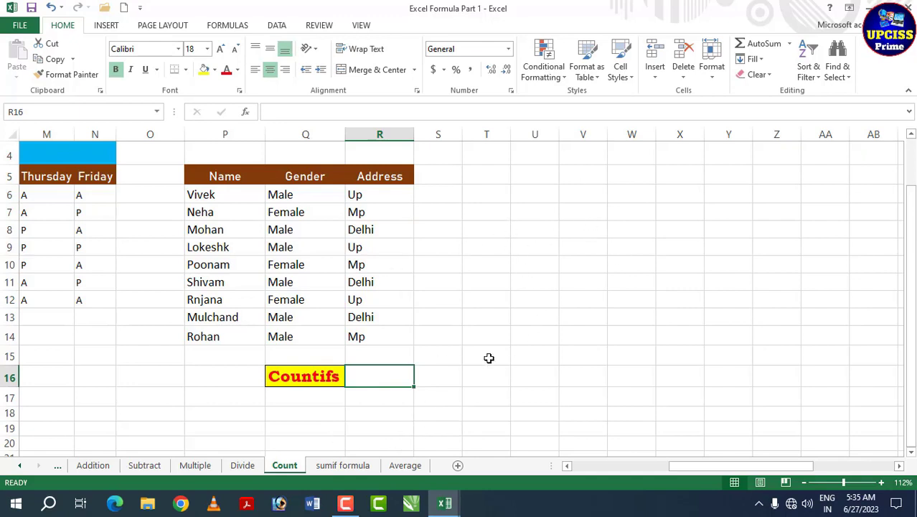
left_click(488, 248)
left_click(728, 247)
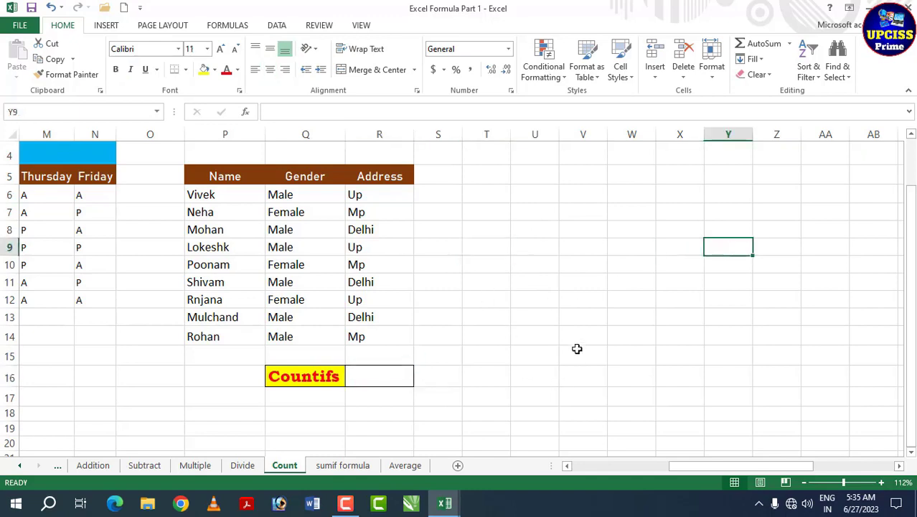
Start a COUNTIFS formula in R16 beside the Countifs label with the Gender range Q6:Q14 and the criterion "Male".
left_click(381, 376)
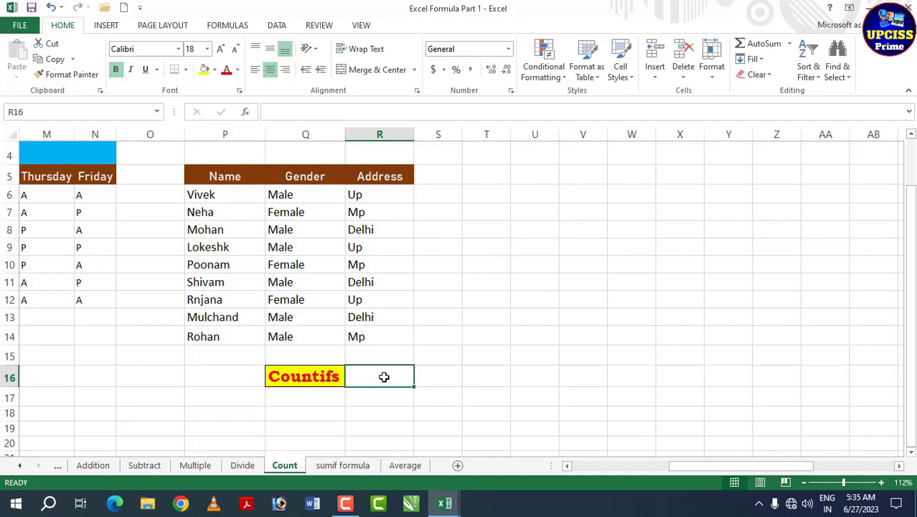
type("=")
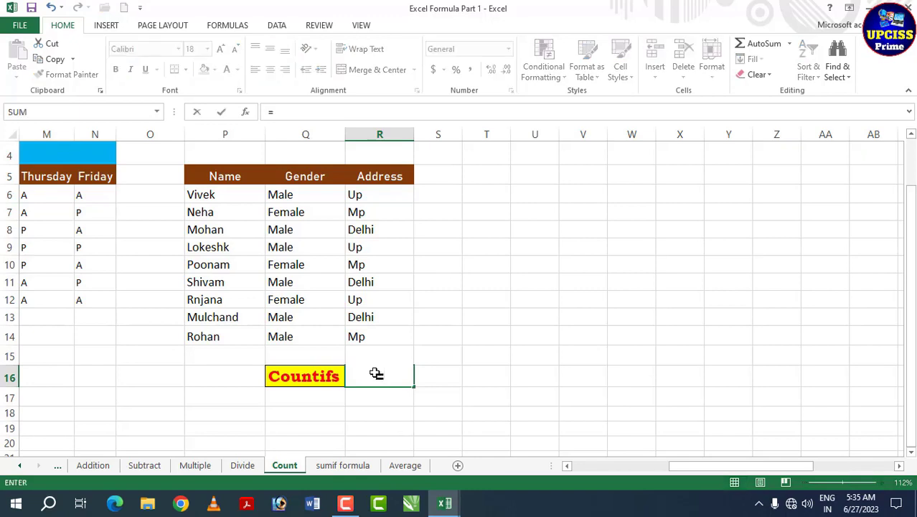
type("co")
type("unti")
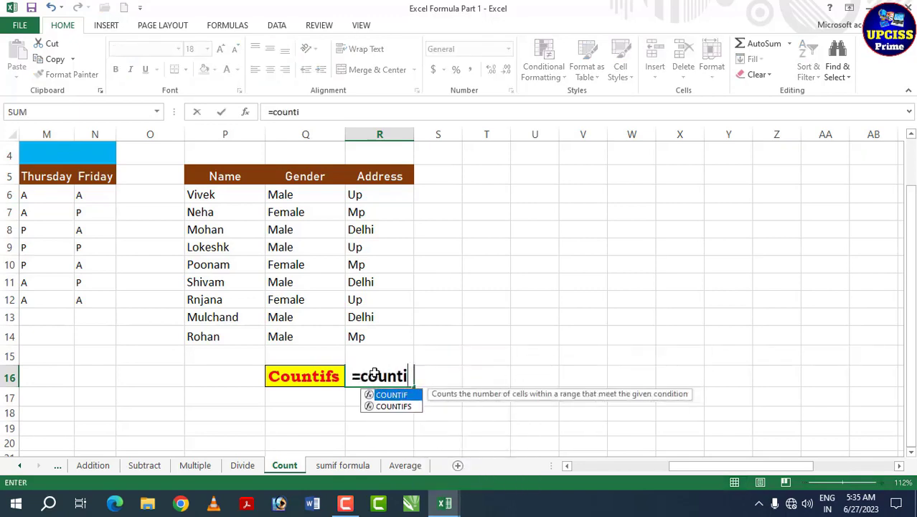
key("Down")
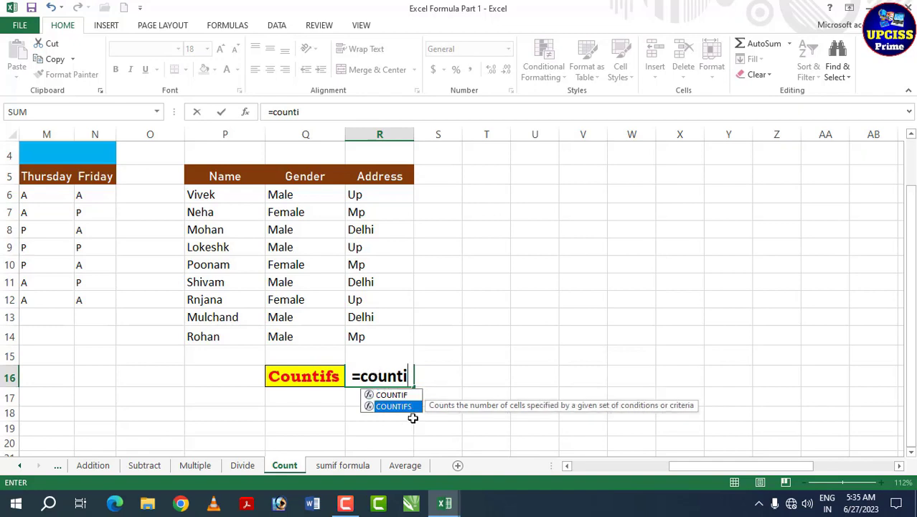
key("Tab")
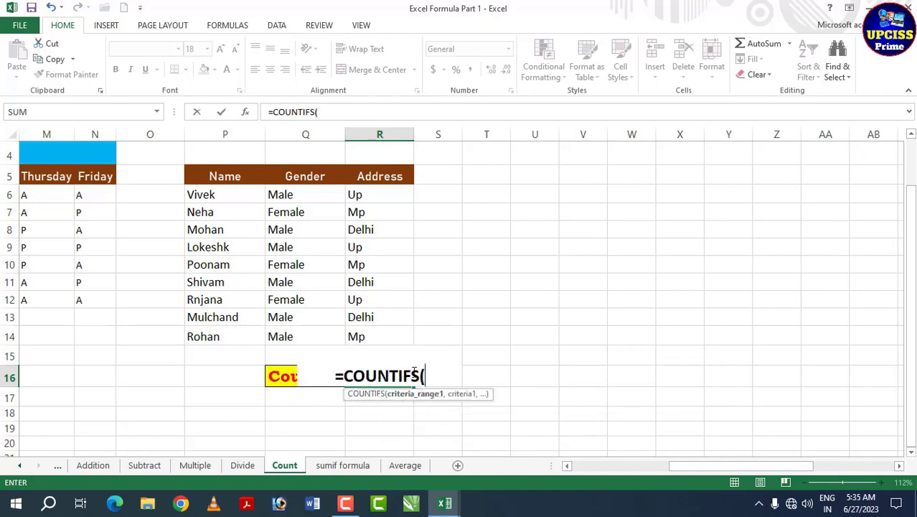
left_click(289, 194)
left_click_drag(289, 194, 293, 335)
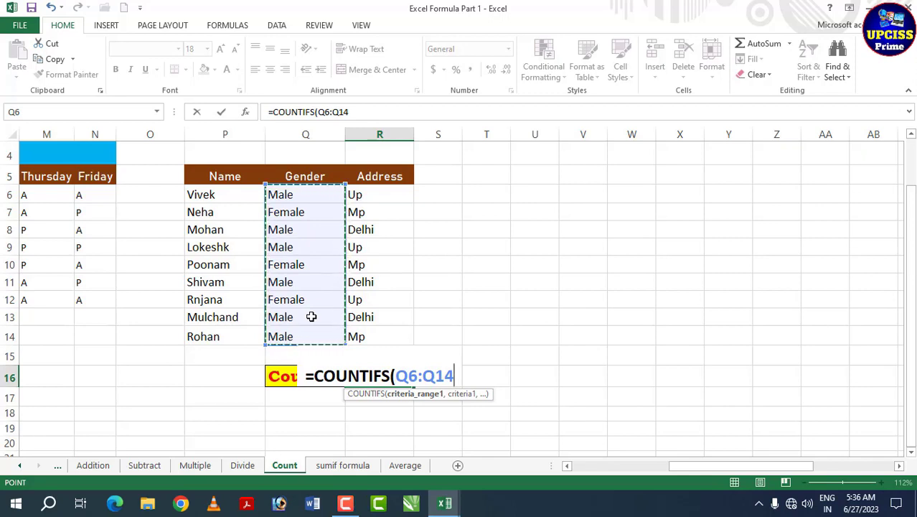
type(",\"")
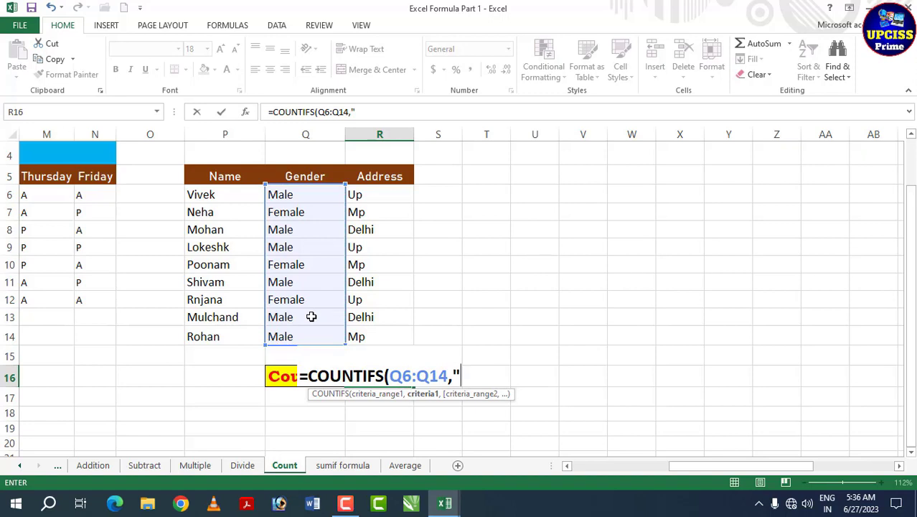
type("Male")
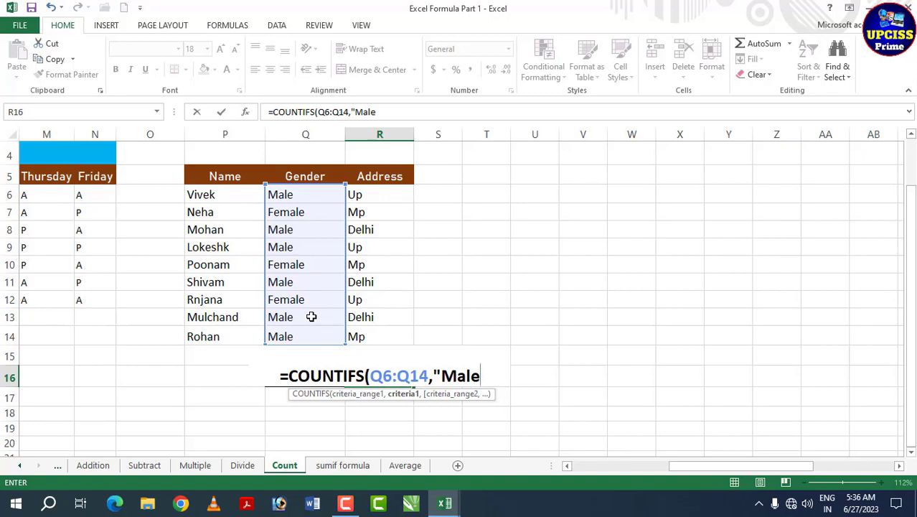
type("\"")
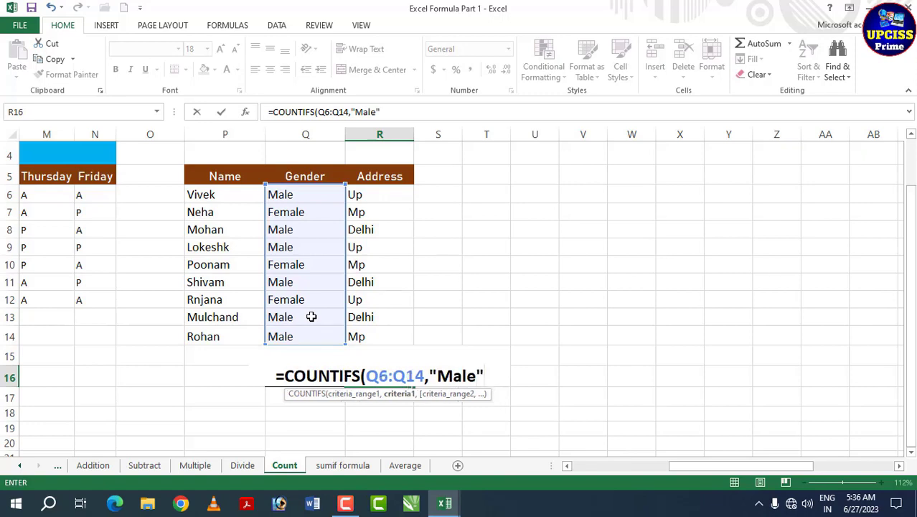
type(",")
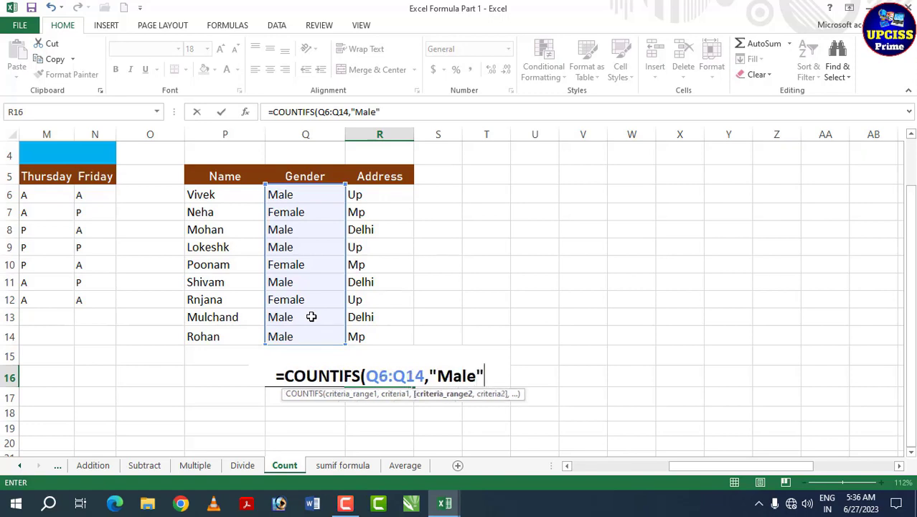
Complete the COUNTIFS formula in R16 with the Address range R6:R14 and the criterion "Up".
left_click_drag(372, 195, 382, 332)
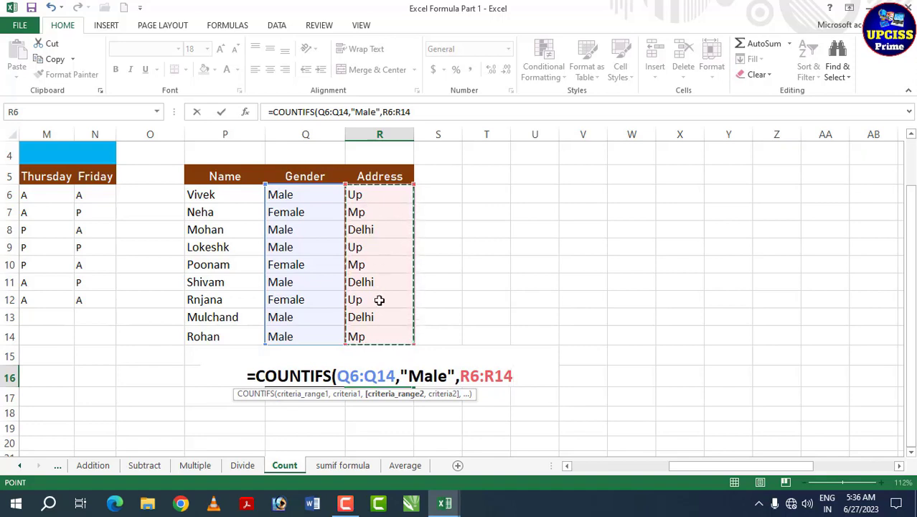
type(",")
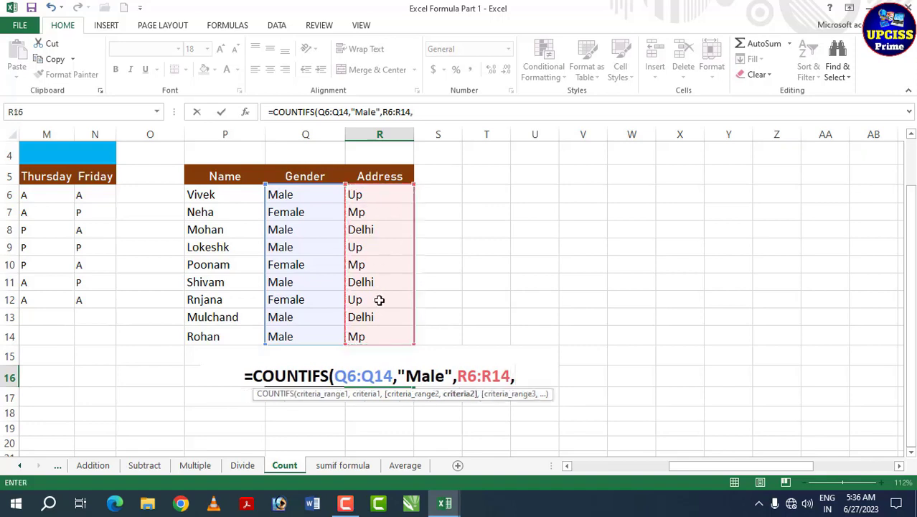
type("\"")
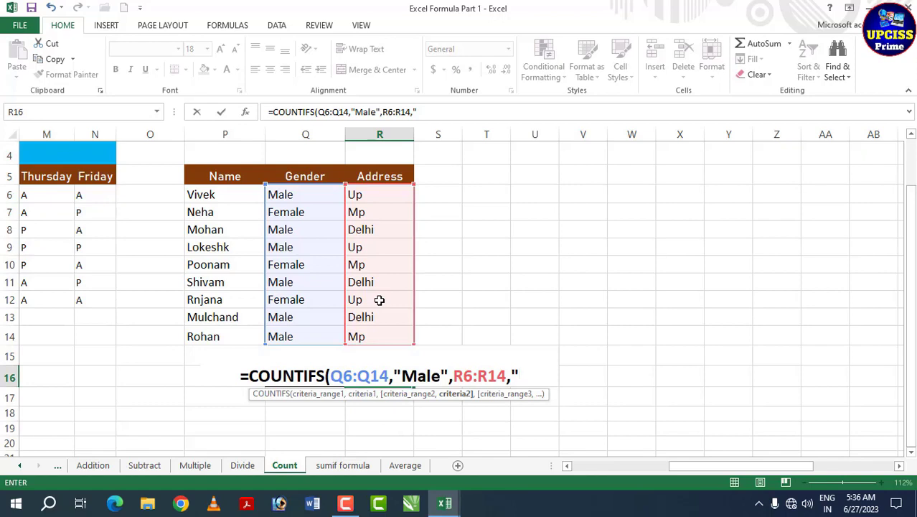
type("Up")
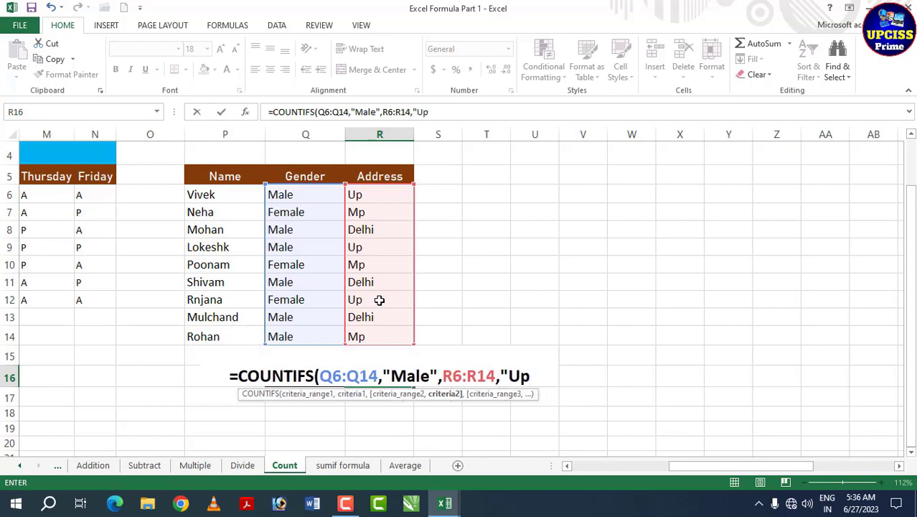
type("\"")
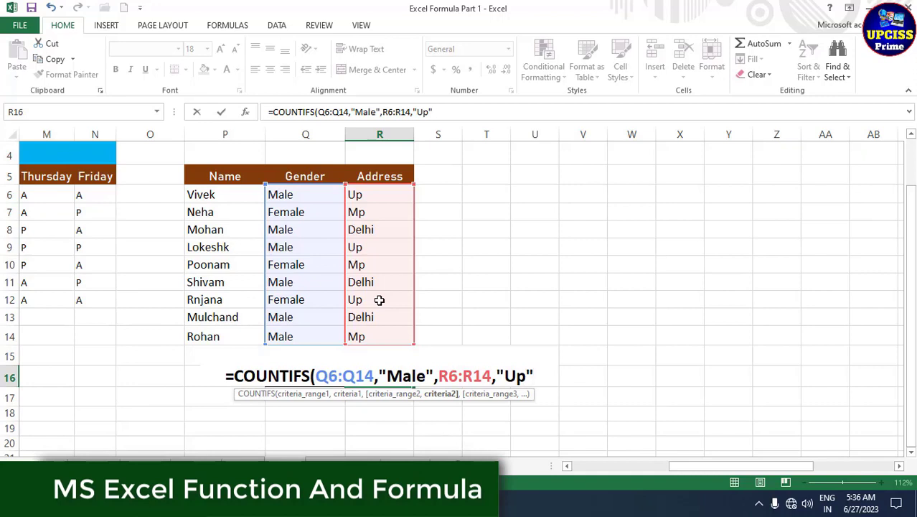
type(")")
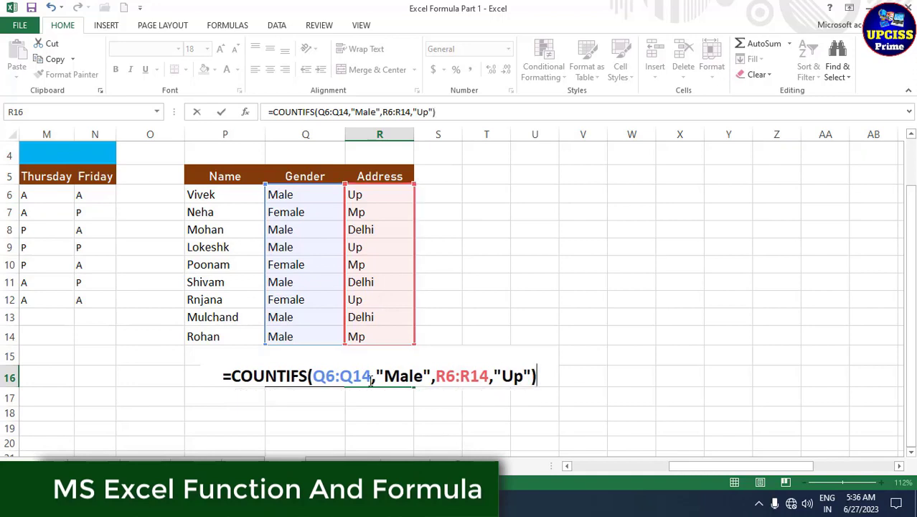
key("Return")
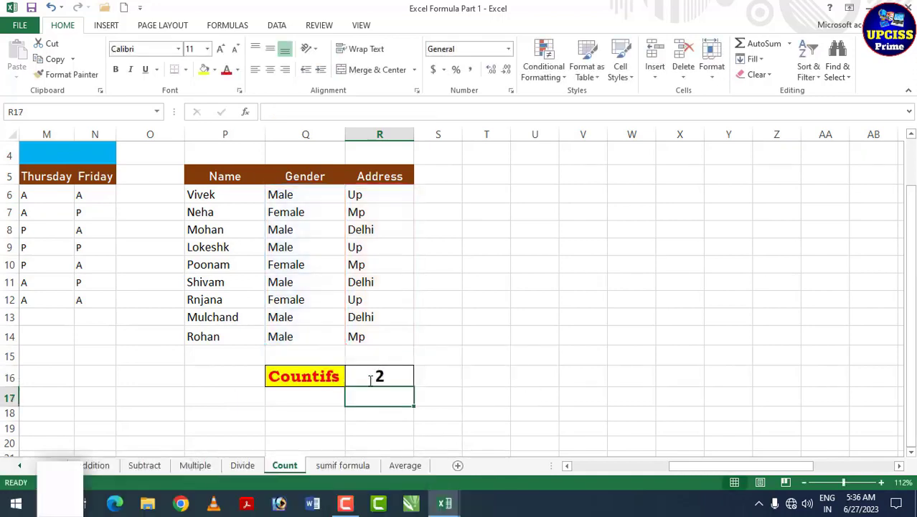
Check the Countifs result in R16 against the table rows that combine Male with the address Up.
left_click(371, 377)
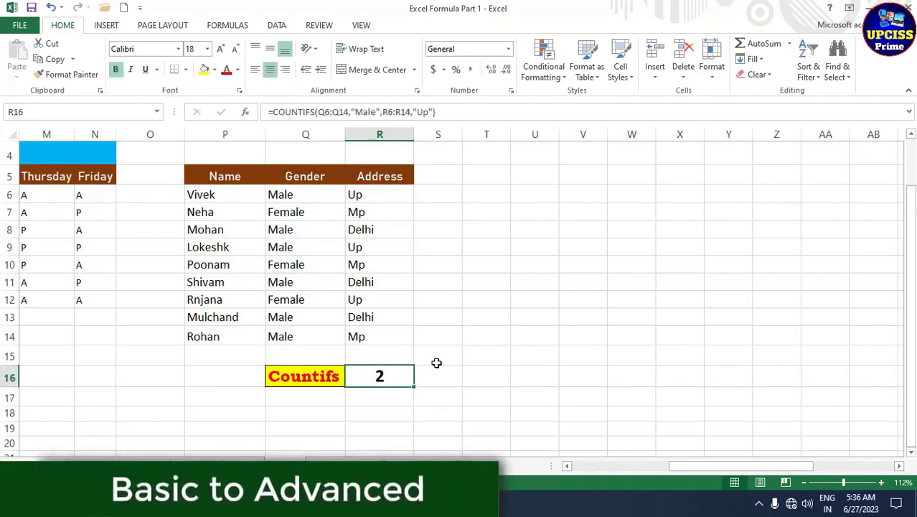
left_click_drag(285, 201, 366, 337)
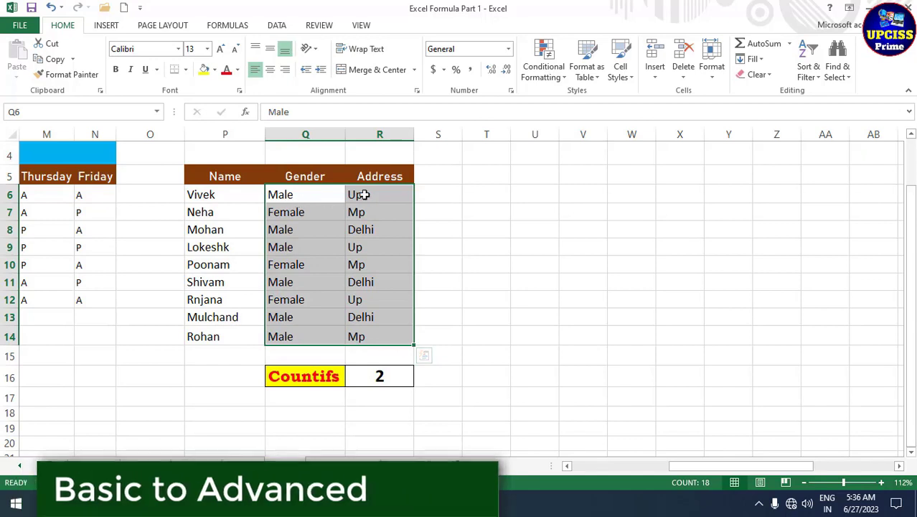
left_click(363, 194)
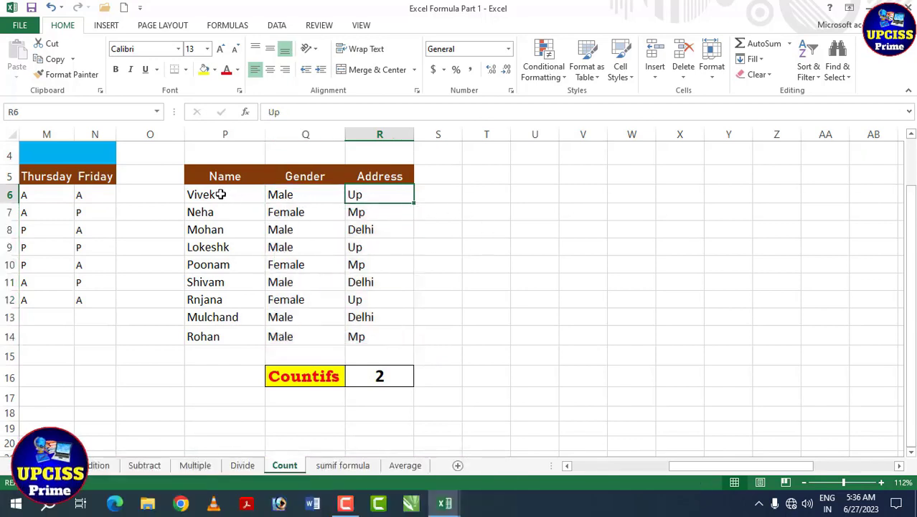
left_click_drag(221, 195, 373, 195)
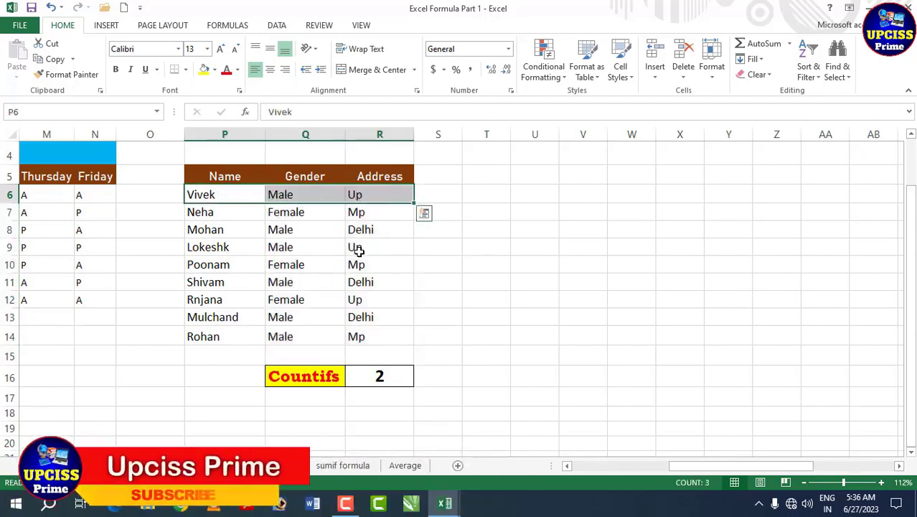
left_click_drag(215, 248, 395, 248)
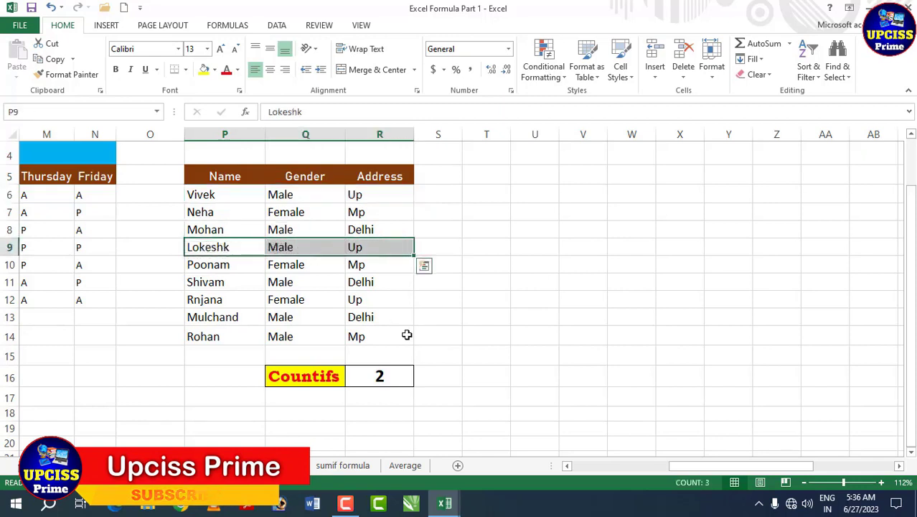
left_click(472, 371)
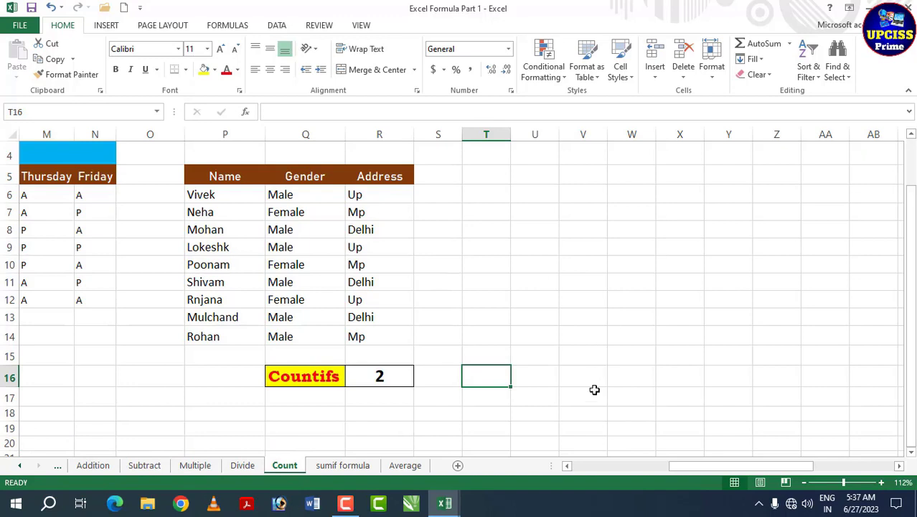
Start a second COUNTIFS formula in T10 with the Gender range Q6:Q14 and the criterion "Female".
left_click(482, 267)
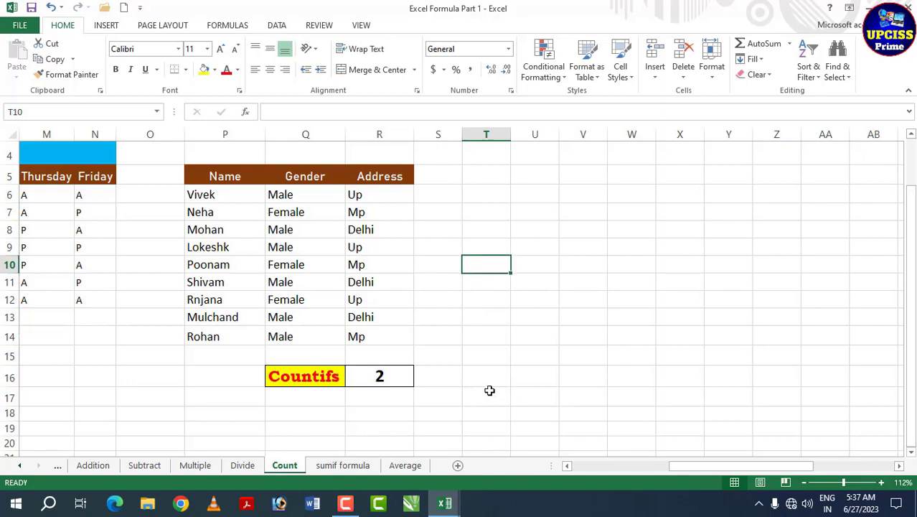
type("=")
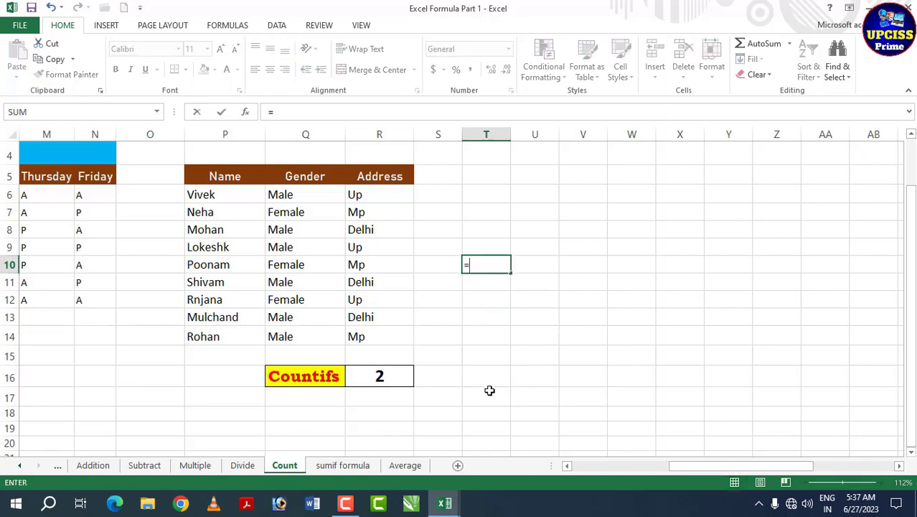
type("cou")
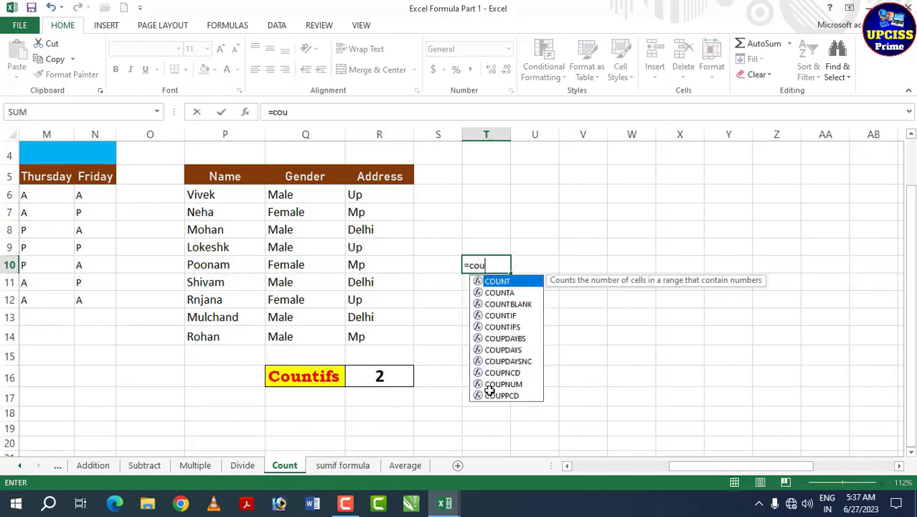
type("ntif")
key("Down")
key("Tab")
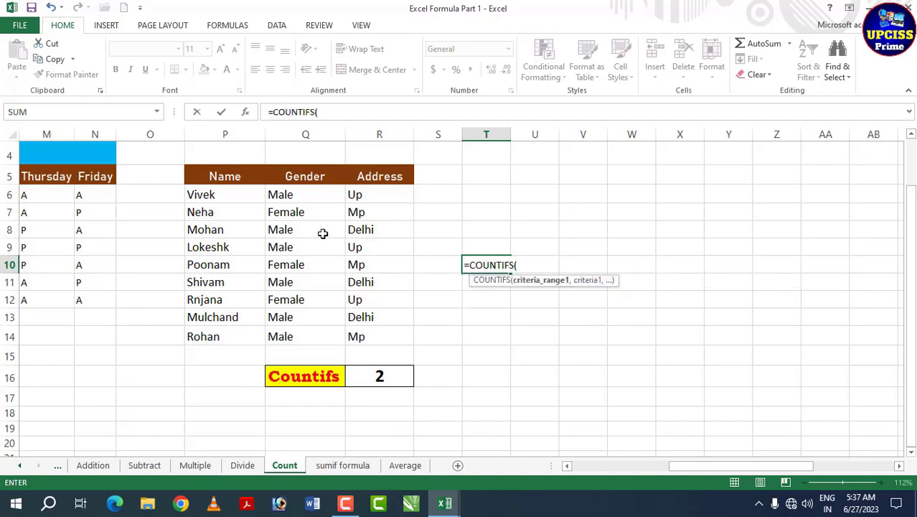
left_click(295, 194)
left_click_drag(295, 194, 305, 338)
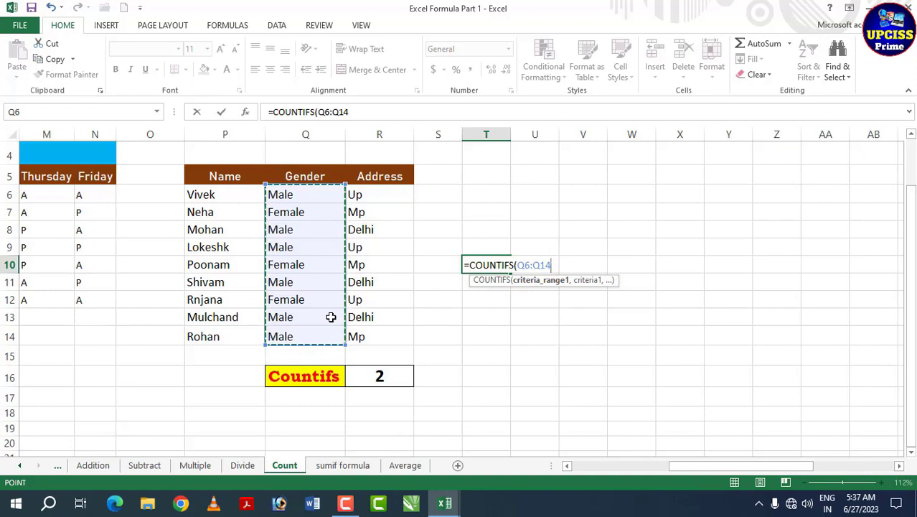
type(",")
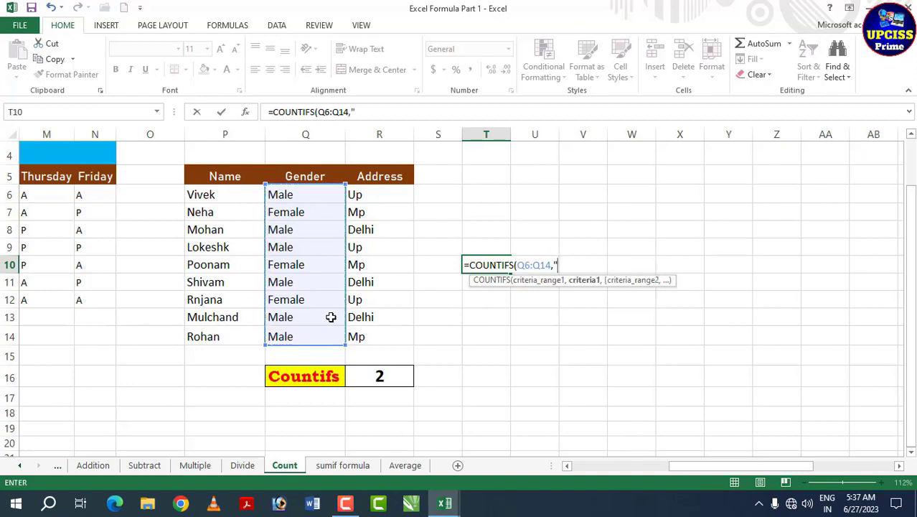
type("\"Female\"")
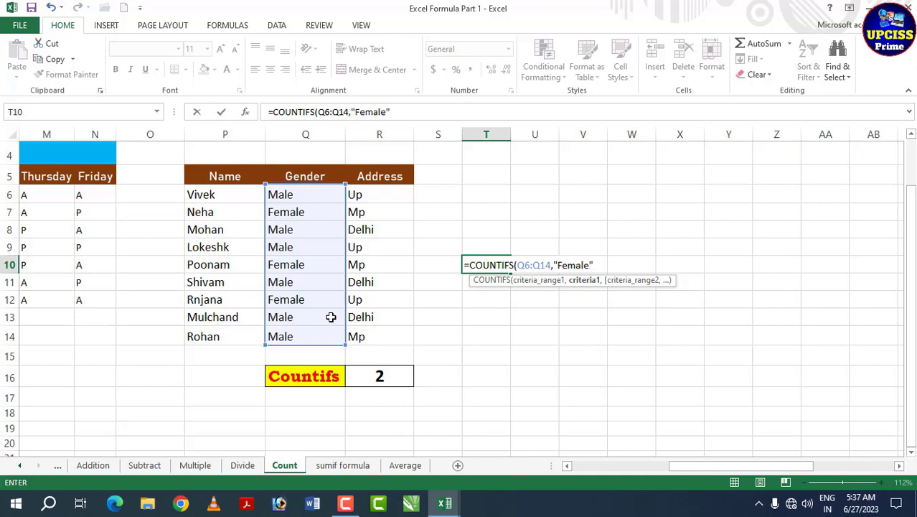
Complete the T10 COUNTIFS formula with the Address range R6:R14 and the criterion "Up".
type(",")
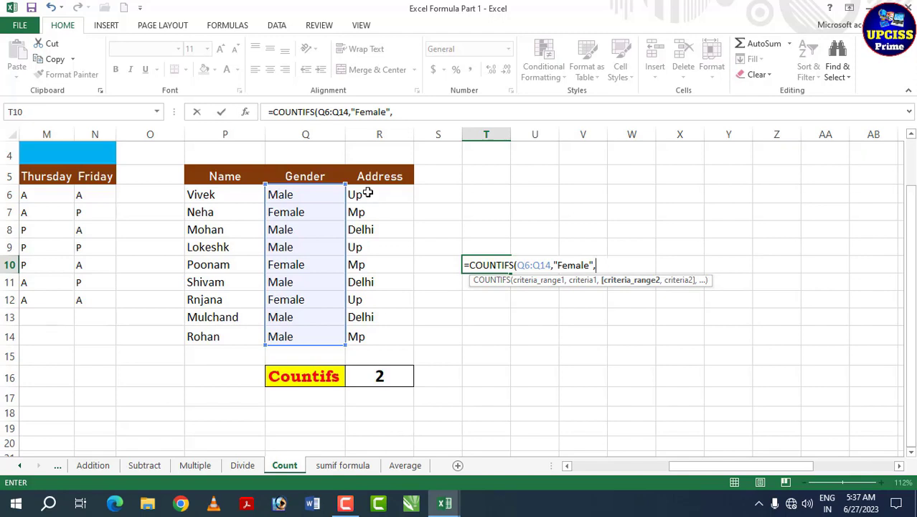
left_click_drag(361, 195, 374, 334)
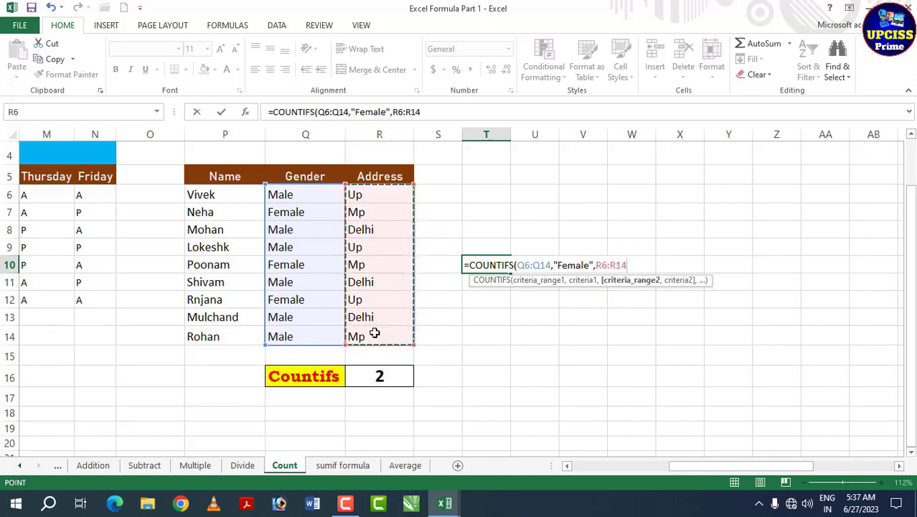
type(",")
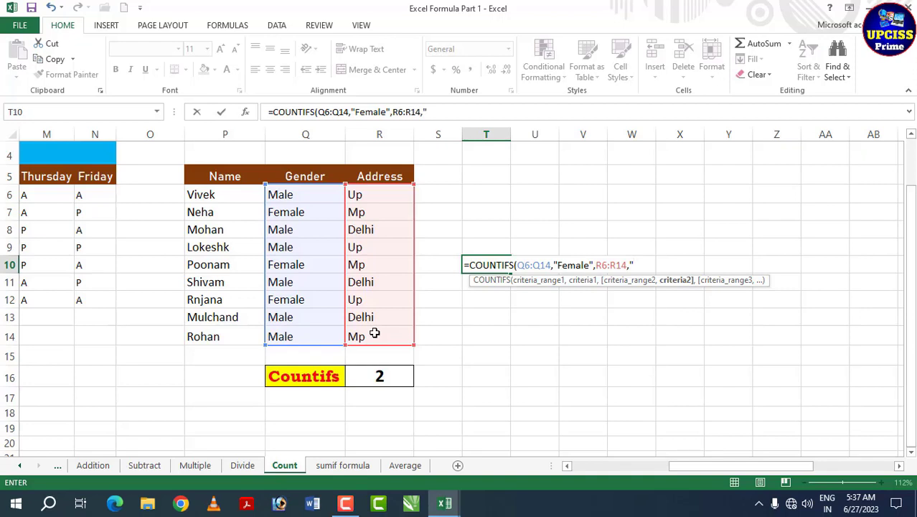
type("\"M")
key("BackSpace")
key("BackSpace")
type("Up")
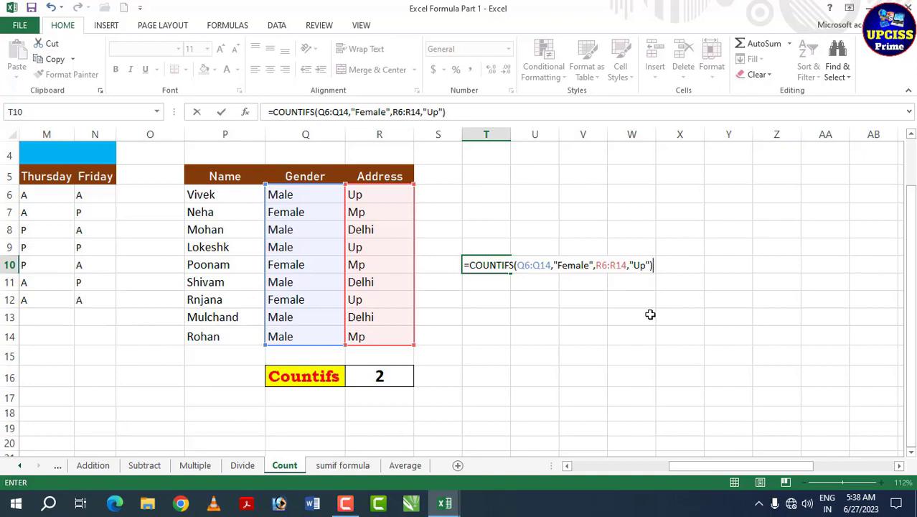
key("Return")
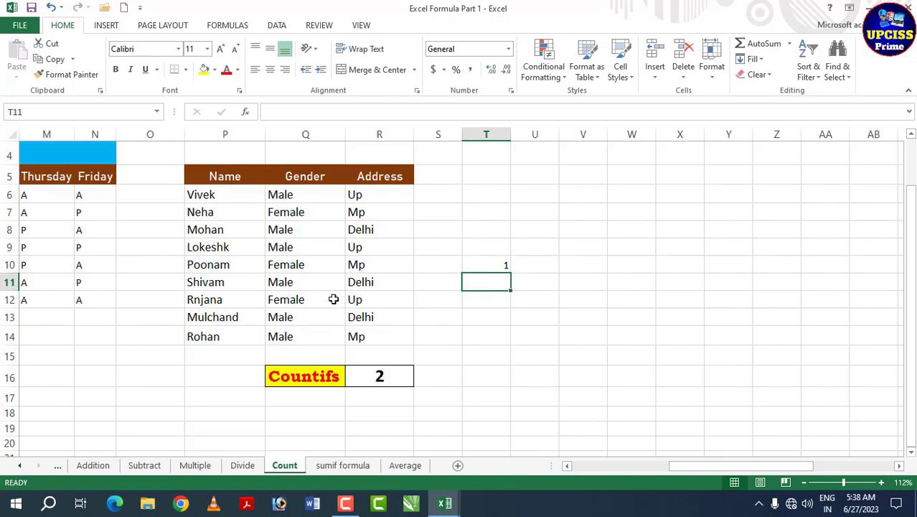
left_click(535, 355)
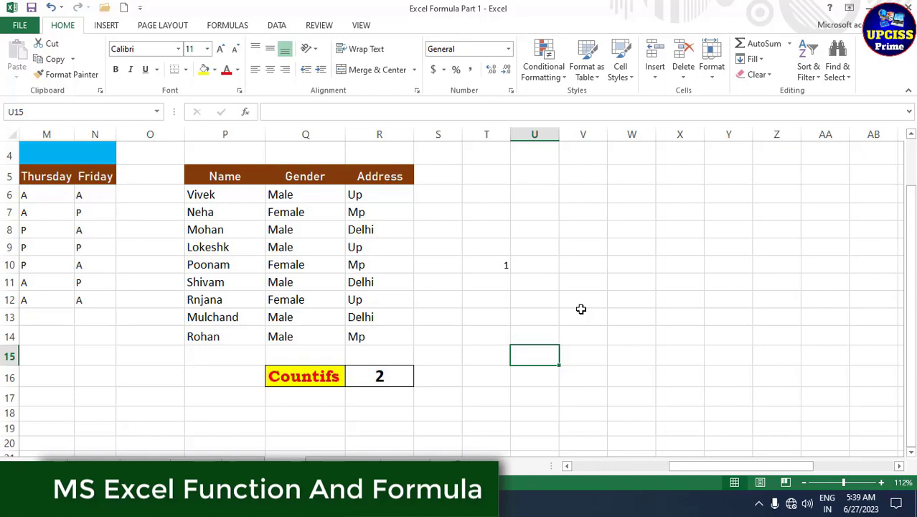
left_click(572, 267)
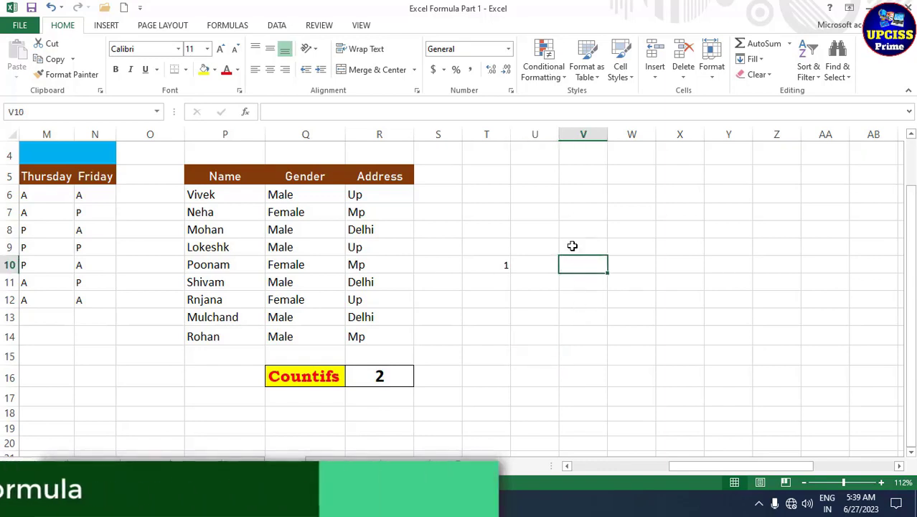